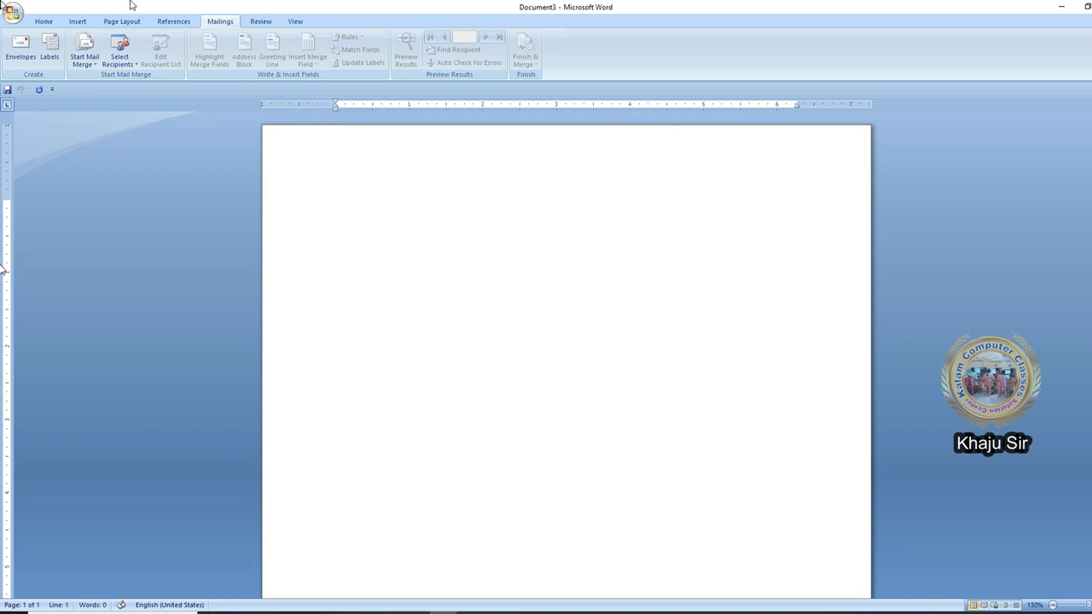
- Open the recent document Interview Letter and look over its contents
{"action": "left_click", "coordinate": [14, 13]}
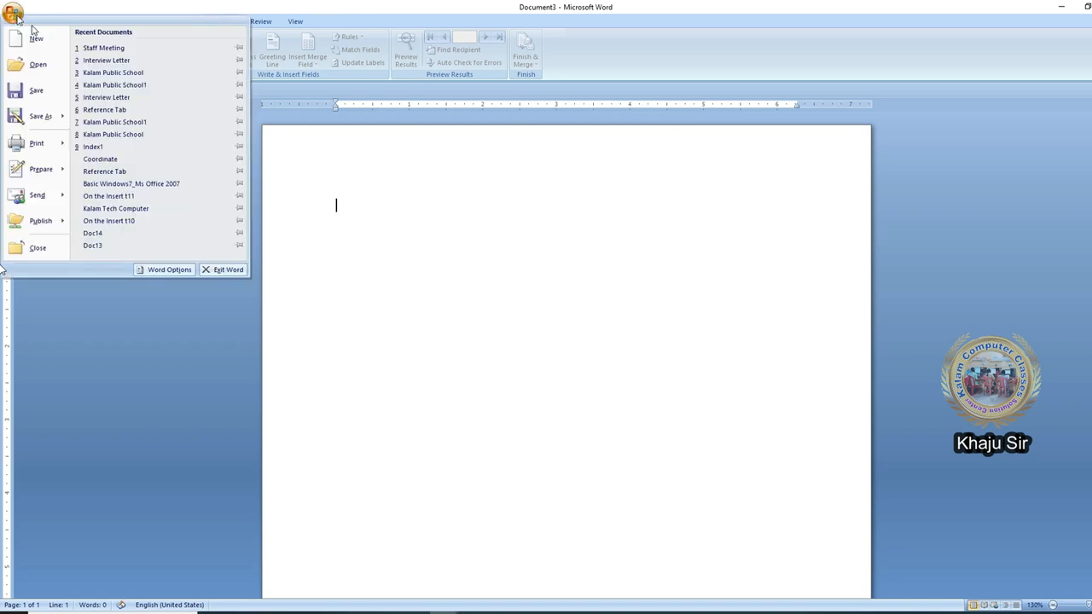
{"action": "left_click", "coordinate": [145, 61]}
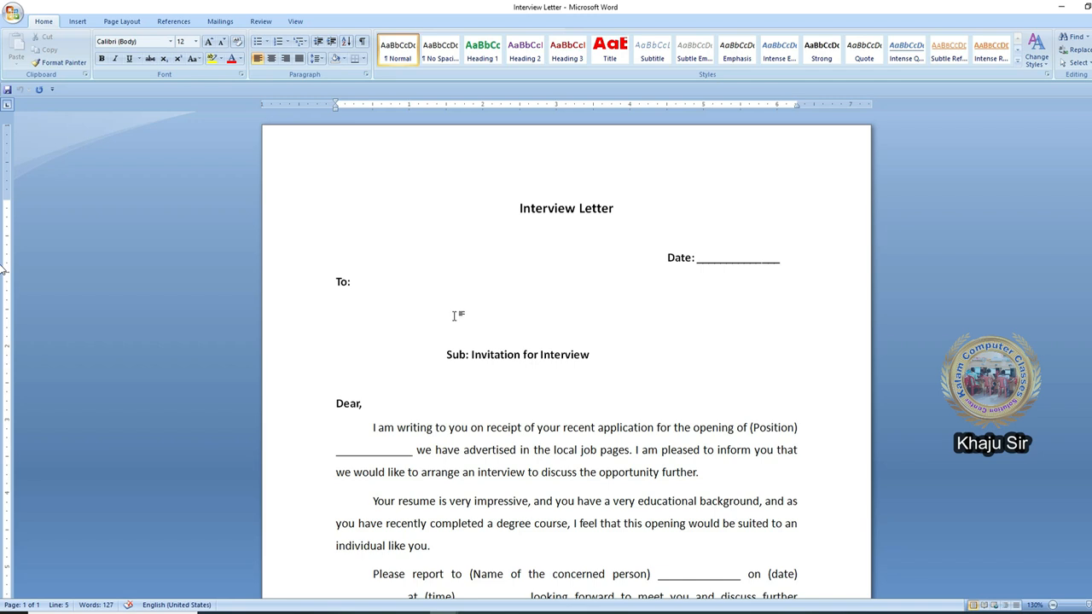
{"action": "scroll", "coordinate": [478, 341], "scroll_direction": "down", "scroll_amount": 8}
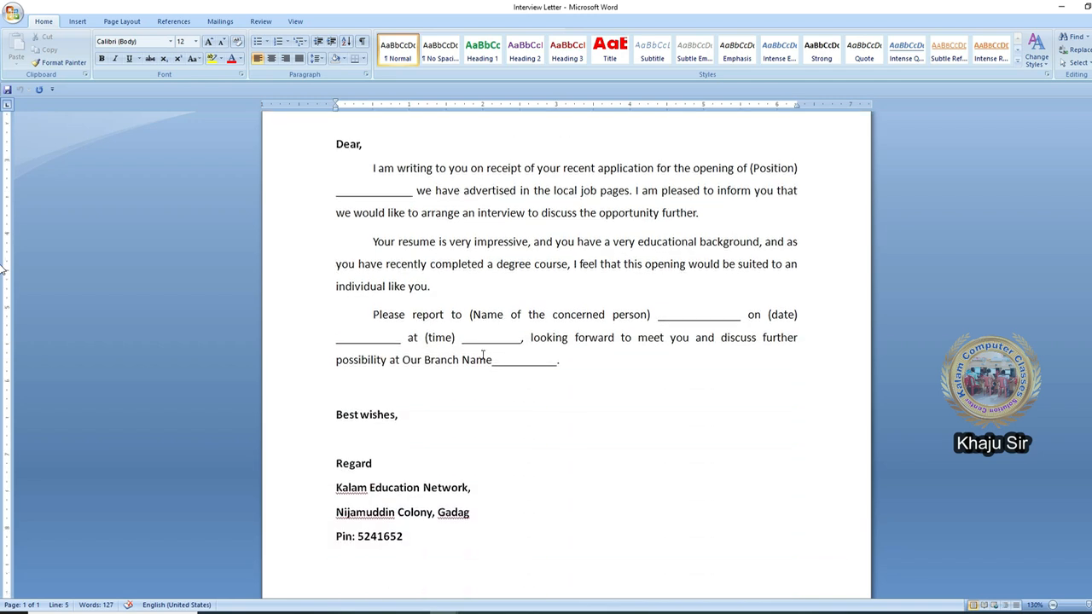
{"action": "scroll", "coordinate": [482, 354], "scroll_direction": "up", "scroll_amount": 8}
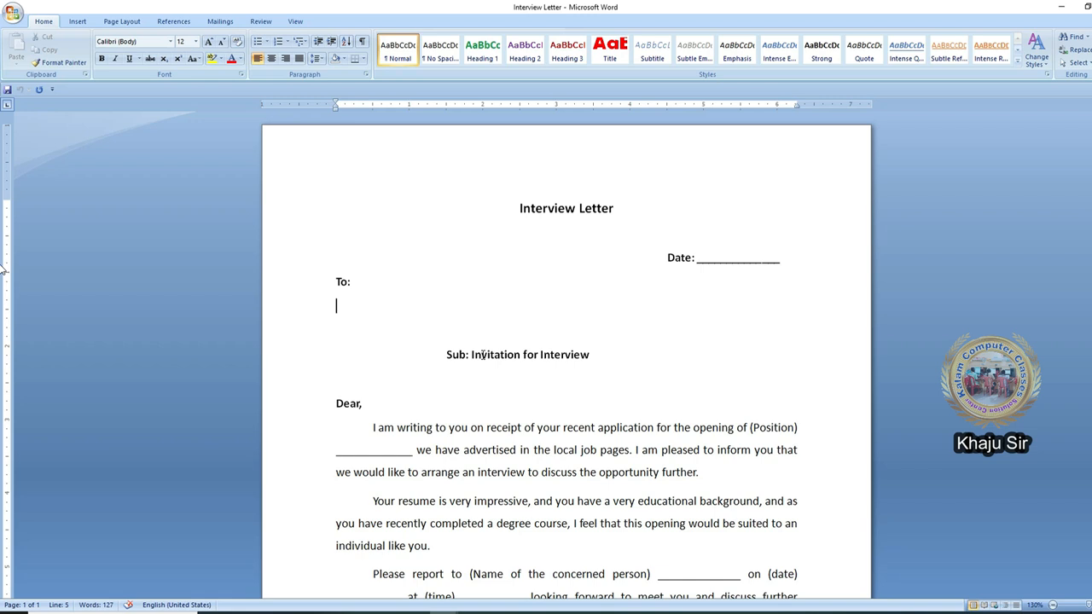
{"action": "left_click", "coordinate": [220, 21]}
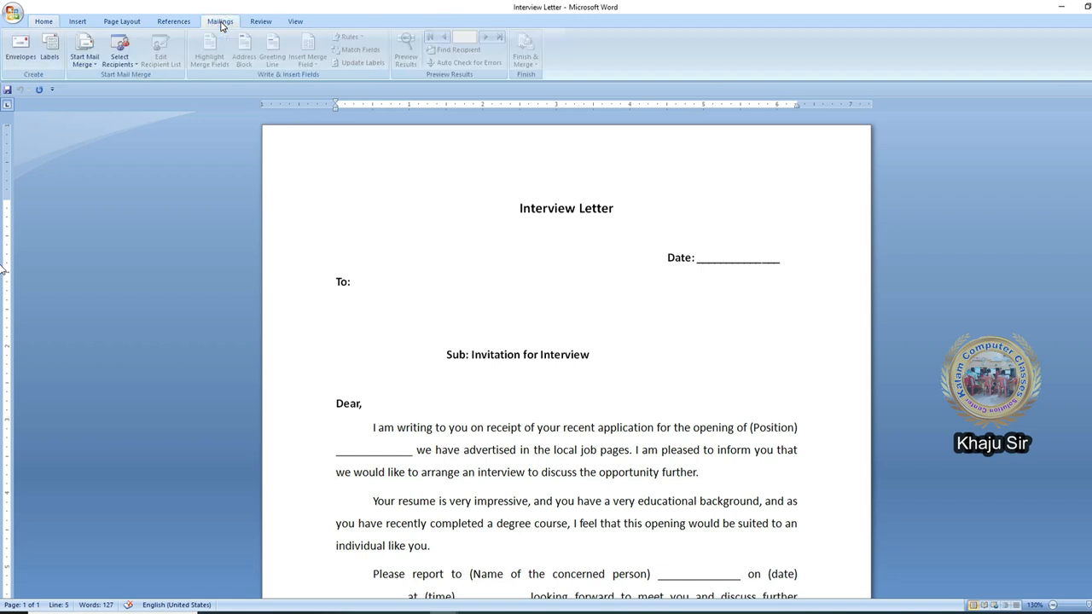
{"action": "left_click", "coordinate": [119, 53]}
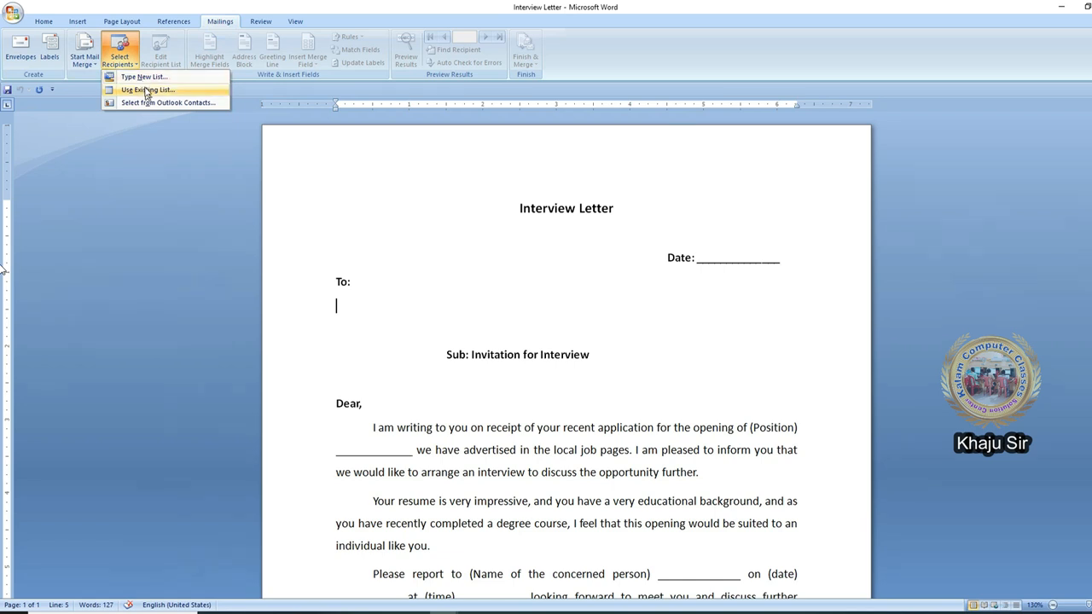
{"action": "left_click", "coordinate": [139, 77]}
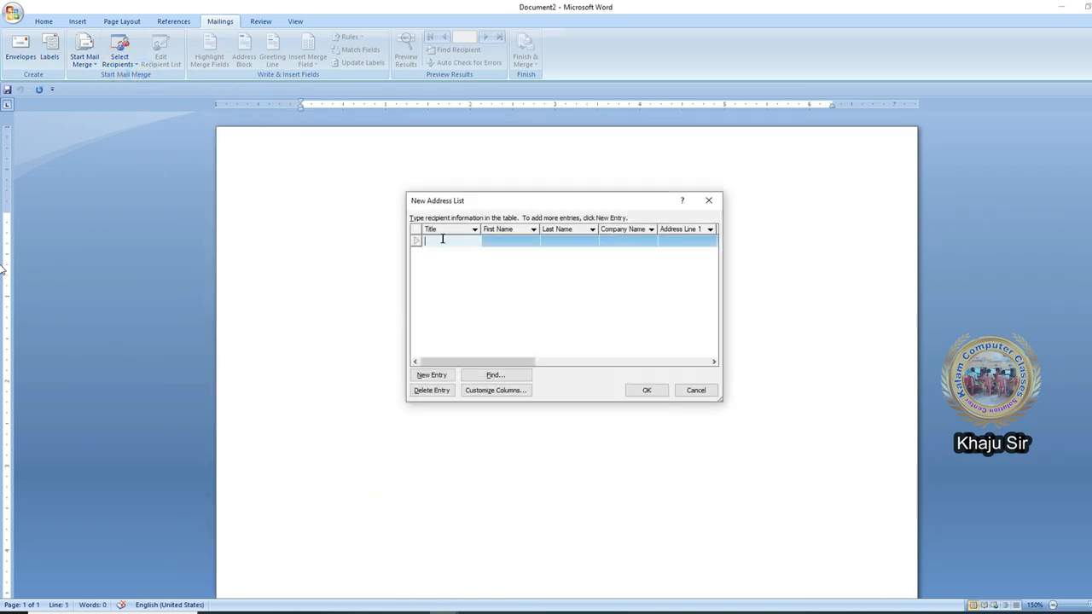
{"action": "left_click", "coordinate": [708, 200]}
{"action": "left_click", "coordinate": [119, 53]}
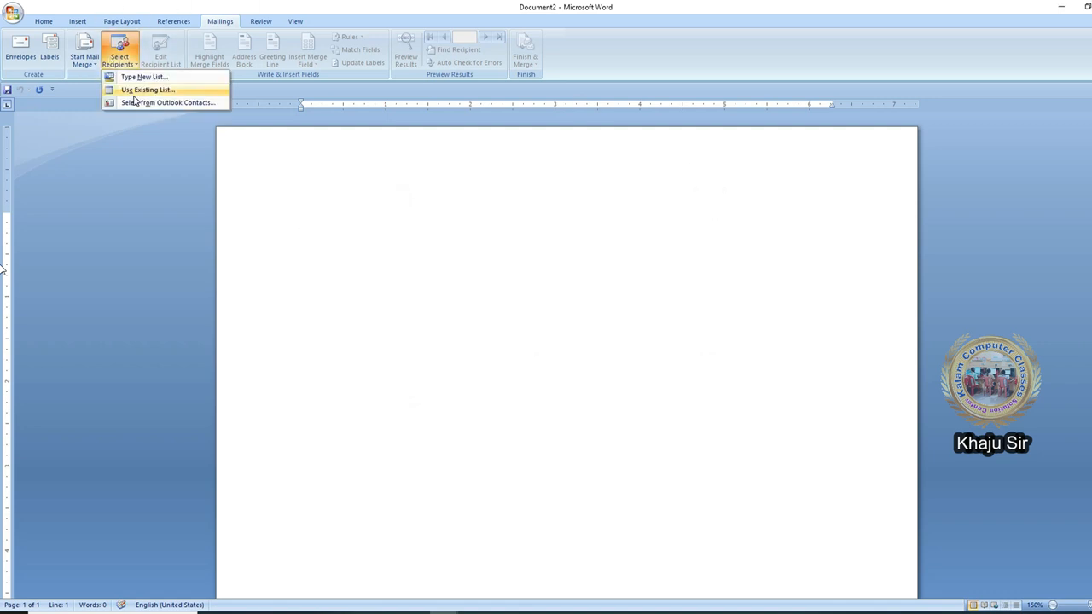
{"action": "left_click", "coordinate": [134, 94]}
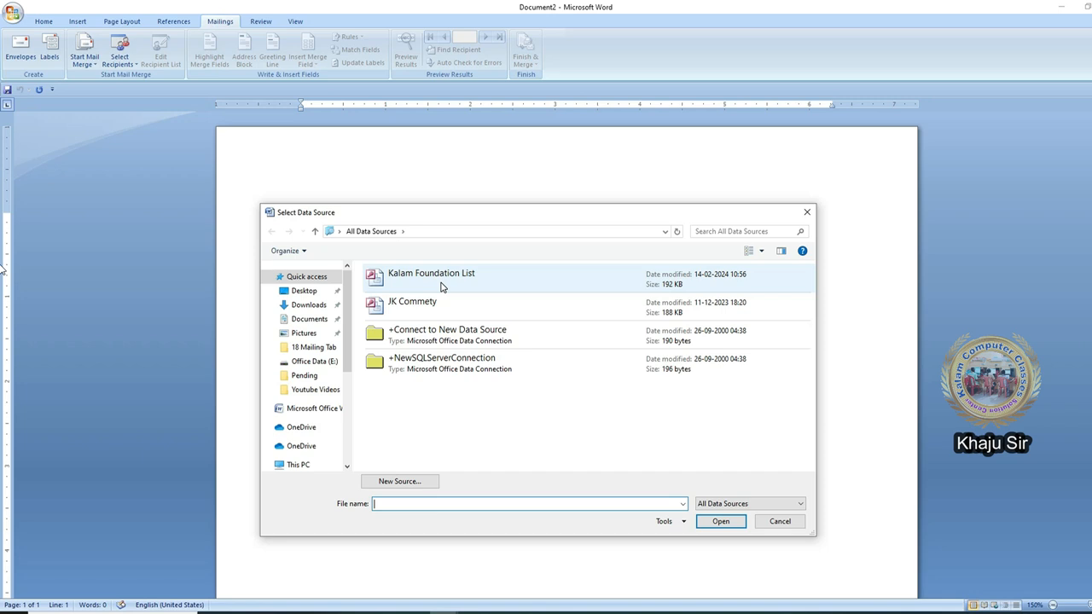
{"action": "left_click", "coordinate": [441, 286]}
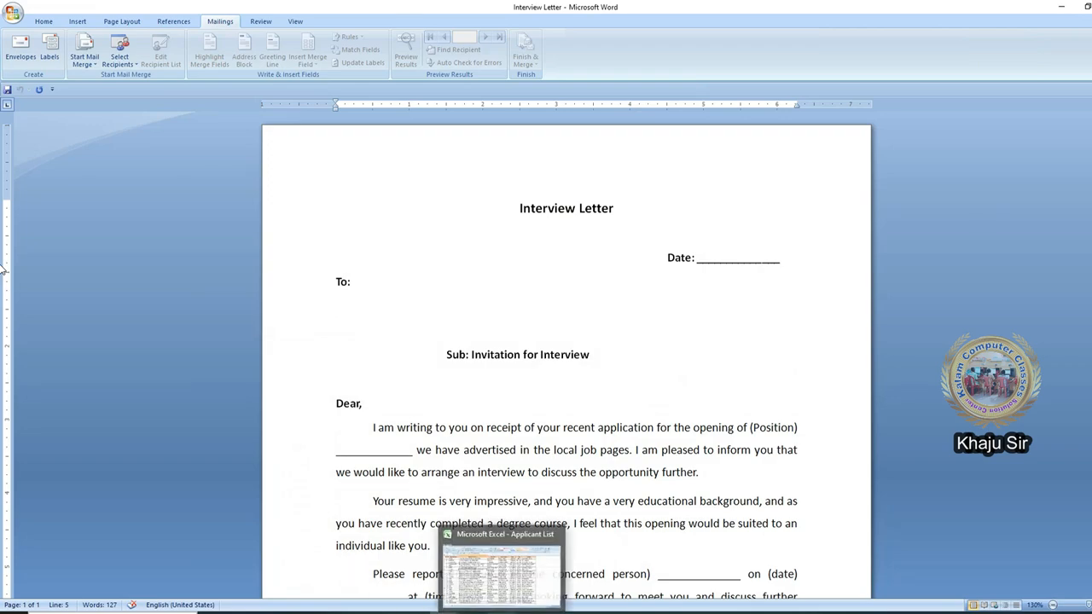
- Switch to the Applicant List workbook in Excel and examine its column headers and data
{"action": "left_click", "coordinate": [502, 611]}
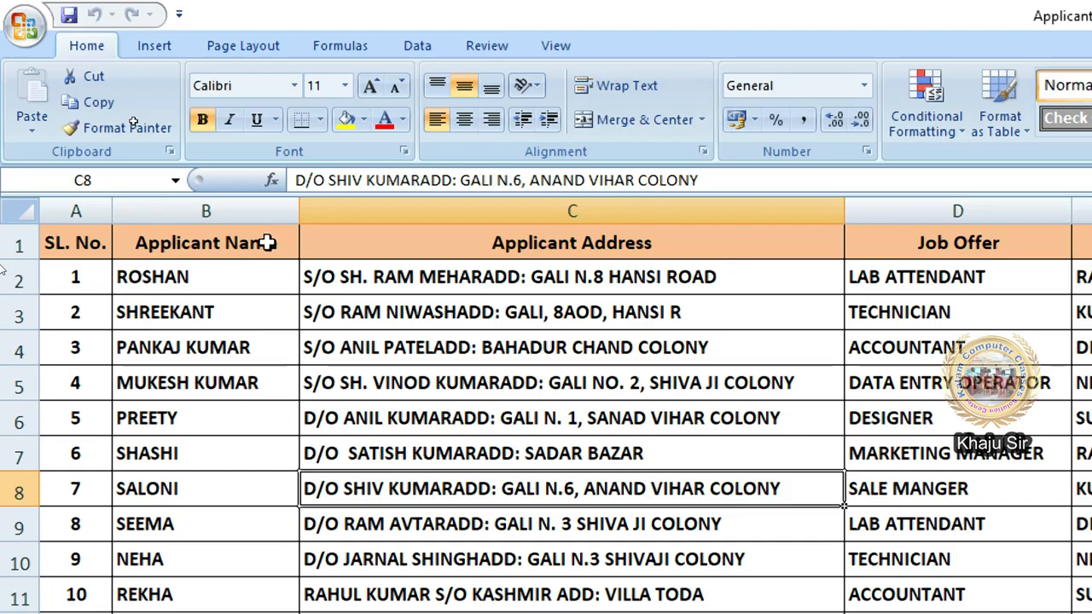
{"action": "left_click", "coordinate": [134, 119]}
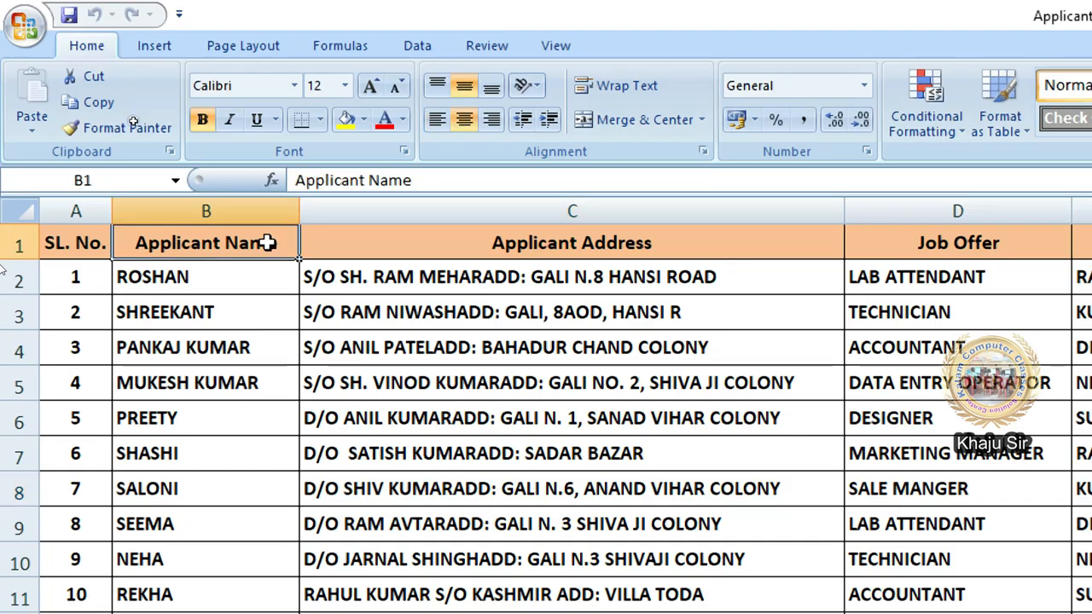
{"action": "left_click", "coordinate": [508, 245]}
{"action": "left_click", "coordinate": [994, 243]}
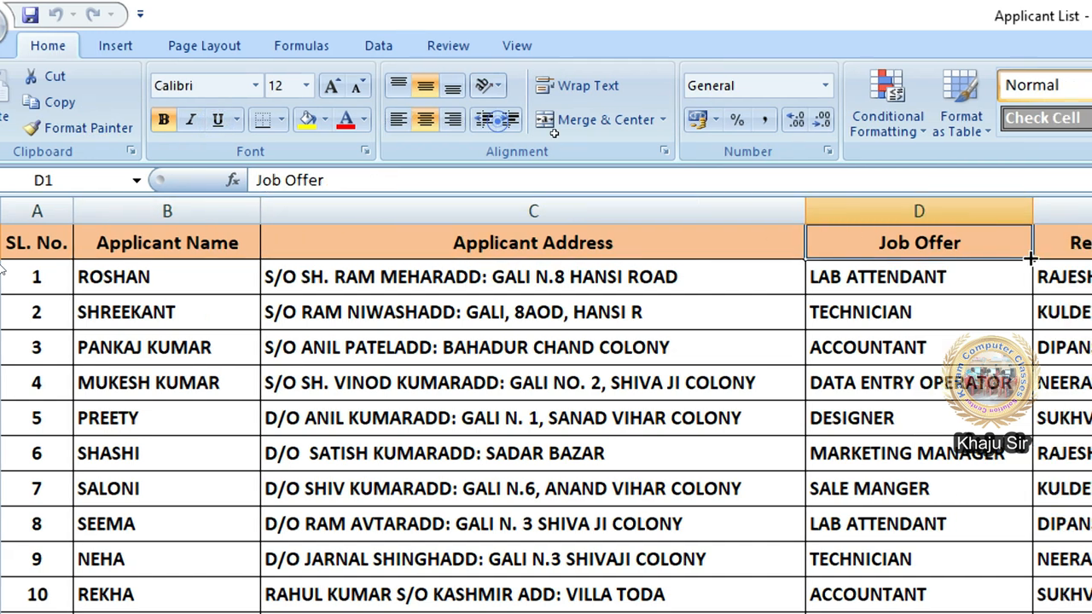
{"action": "left_click", "coordinate": [1015, 244]}
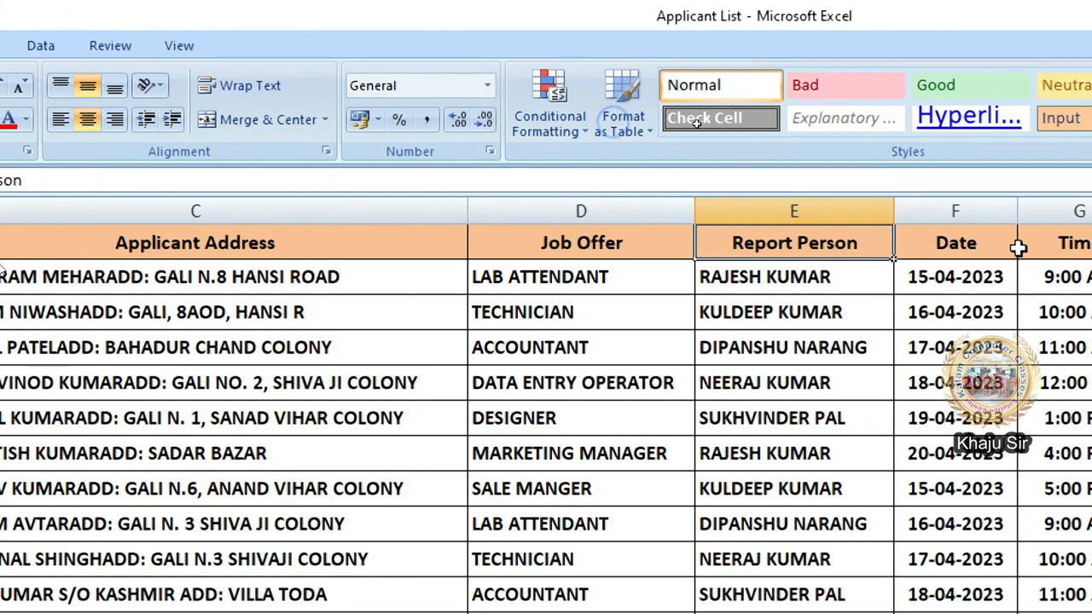
{"action": "left_click", "coordinate": [1007, 246]}
{"action": "left_click", "coordinate": [1065, 245]}
{"action": "left_click", "coordinate": [1078, 252]}
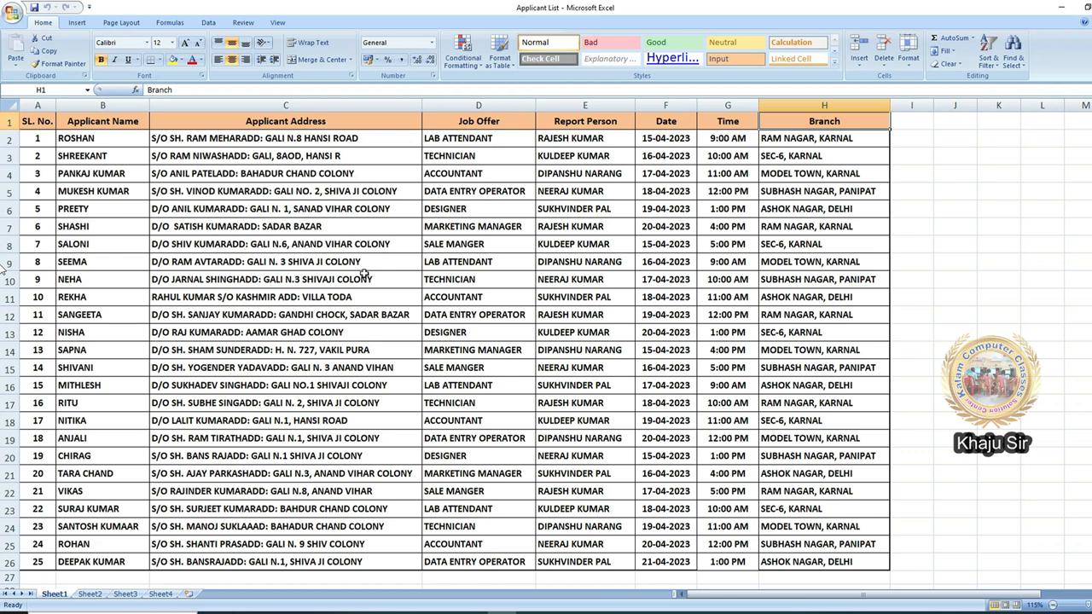
{"action": "left_click", "coordinate": [367, 264]}
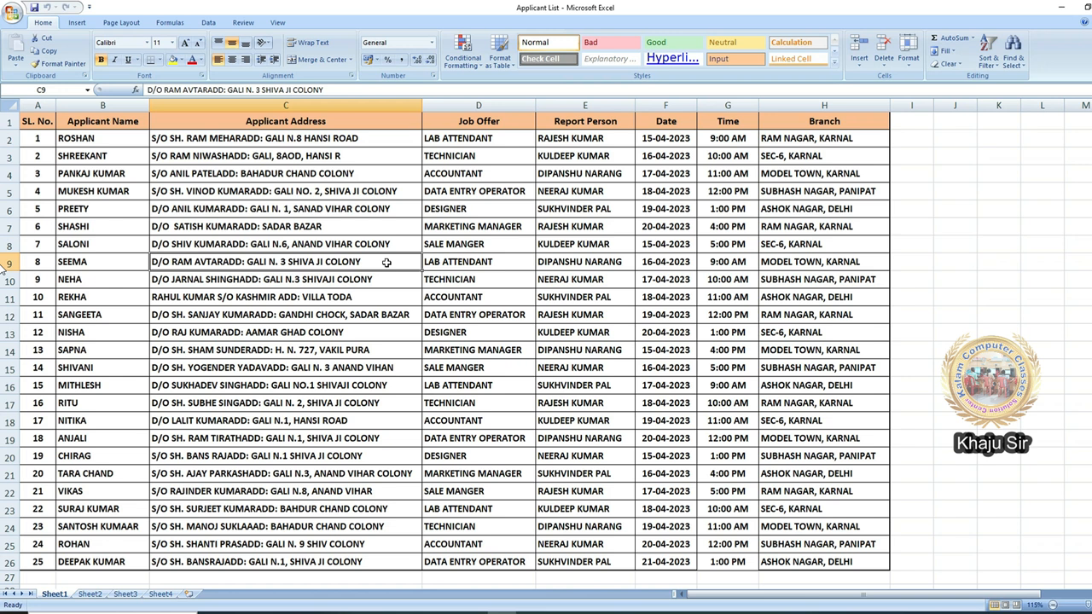
- Return to Word and select the Applicant List workbook on Office Data (E:) as the existing recipient list, using Sheet1$
{"action": "mouse_move", "coordinate": [444, 607]}
{"action": "left_click", "coordinate": [570, 600]}
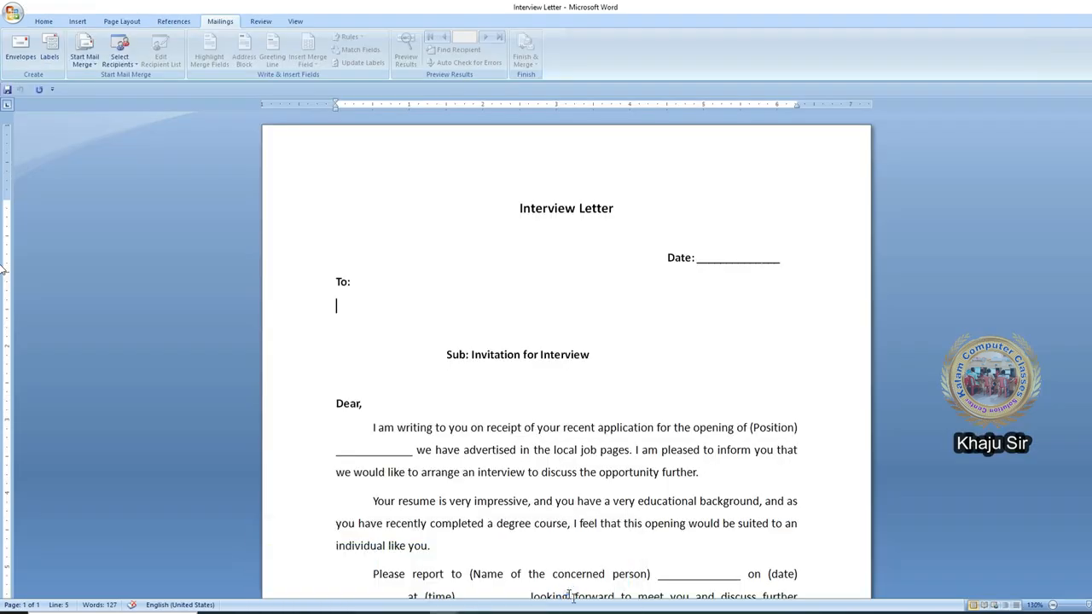
{"action": "left_click", "coordinate": [208, 23]}
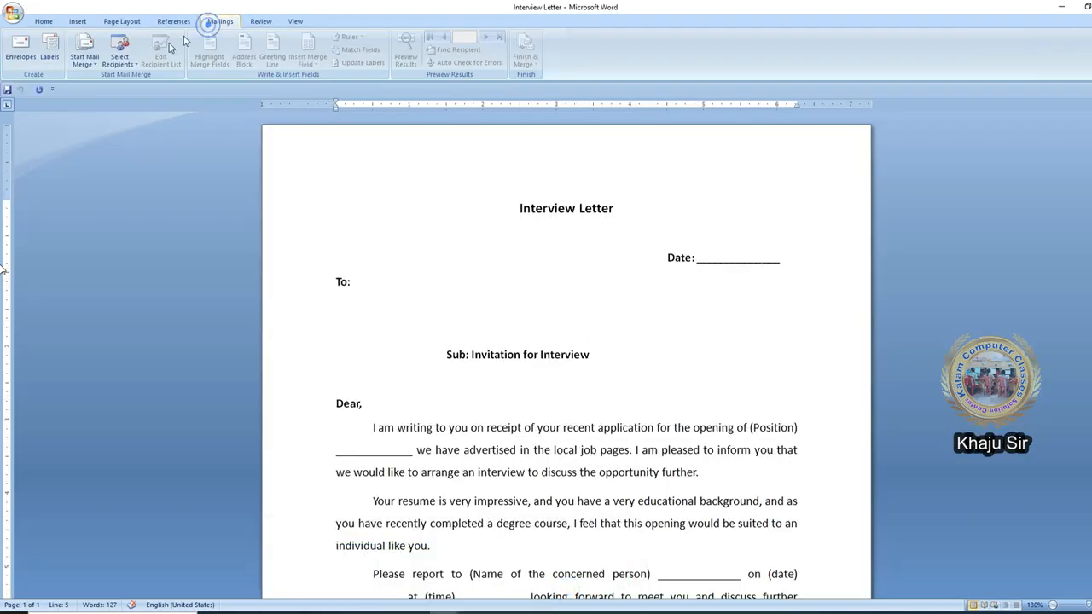
{"action": "left_click", "coordinate": [119, 52]}
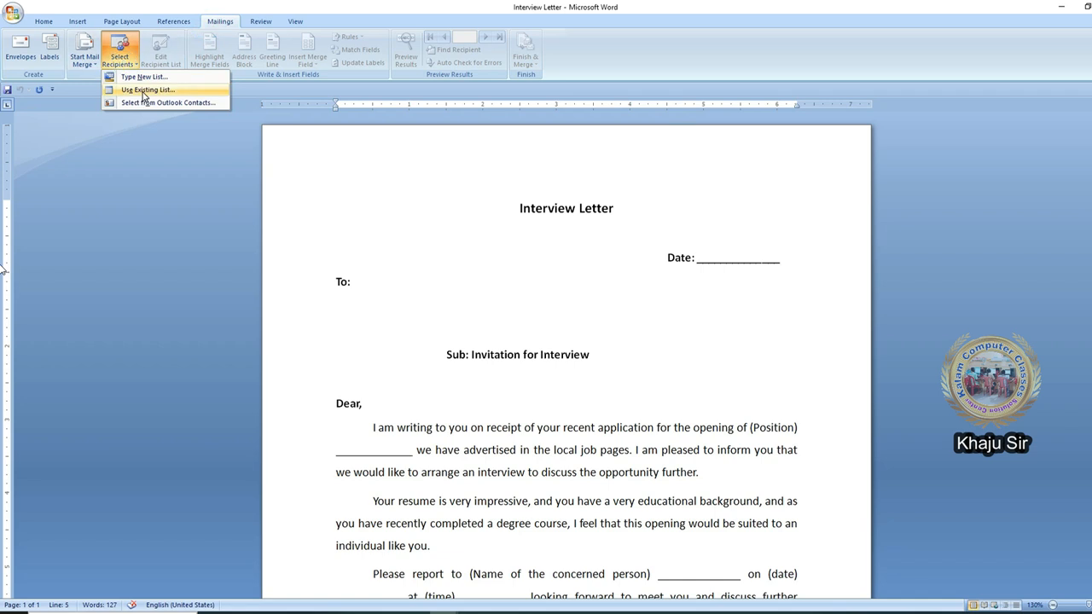
{"action": "left_click", "coordinate": [143, 91]}
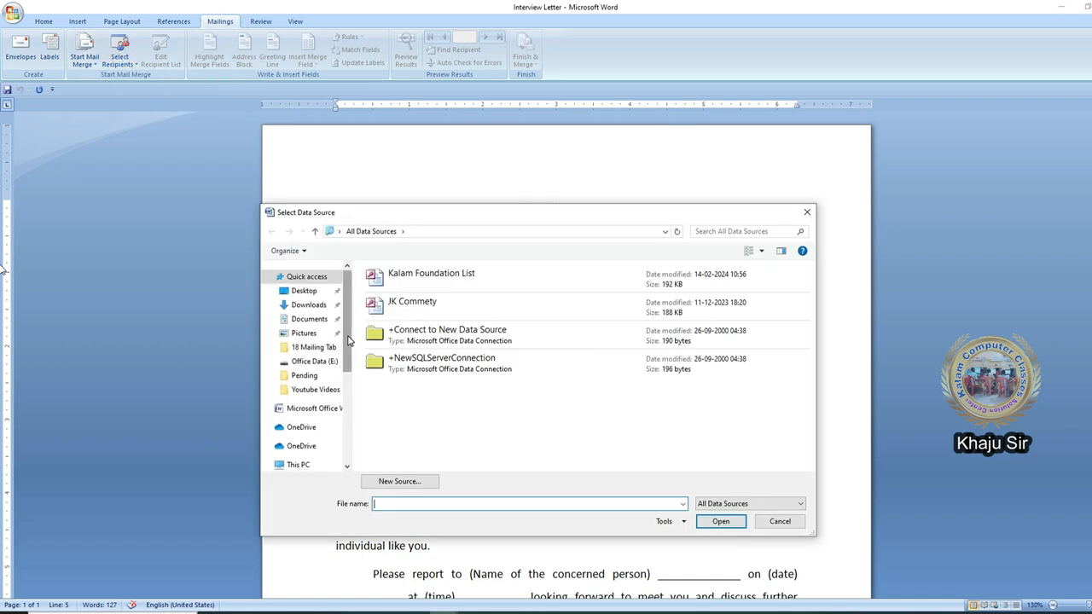
{"action": "left_click_drag", "start_coordinate": [348, 341], "coordinate": [352, 442]}
{"action": "left_click", "coordinate": [314, 413]}
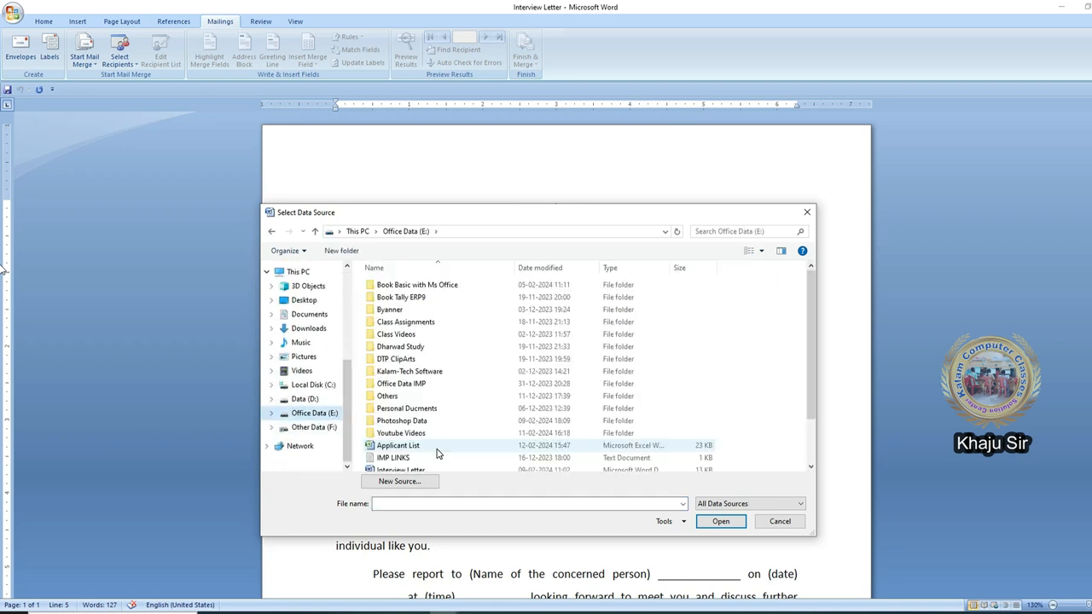
{"action": "double_click", "coordinate": [427, 446]}
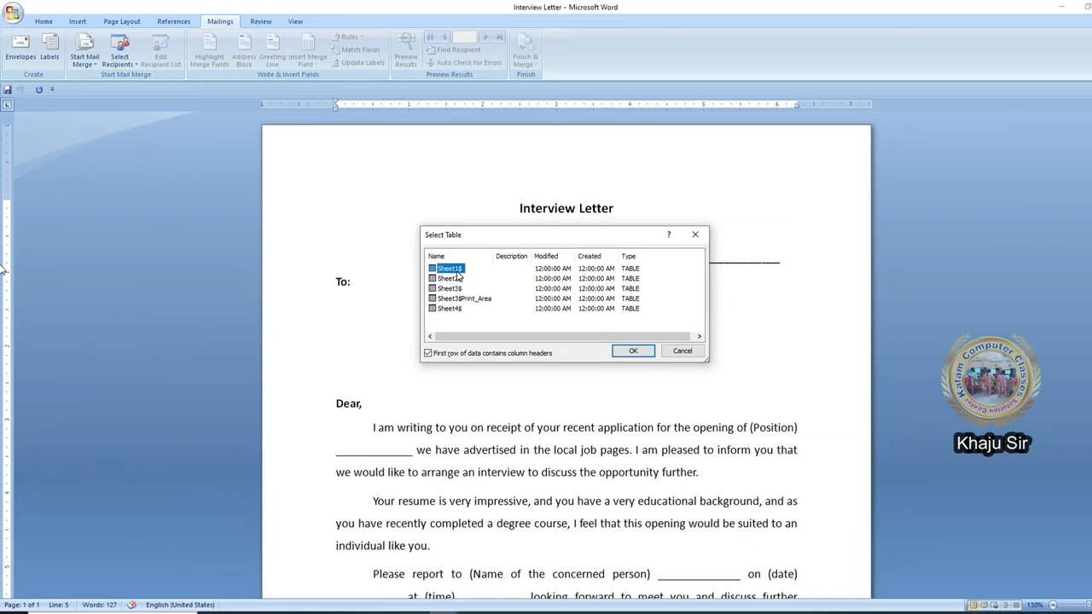
{"action": "left_click", "coordinate": [632, 351]}
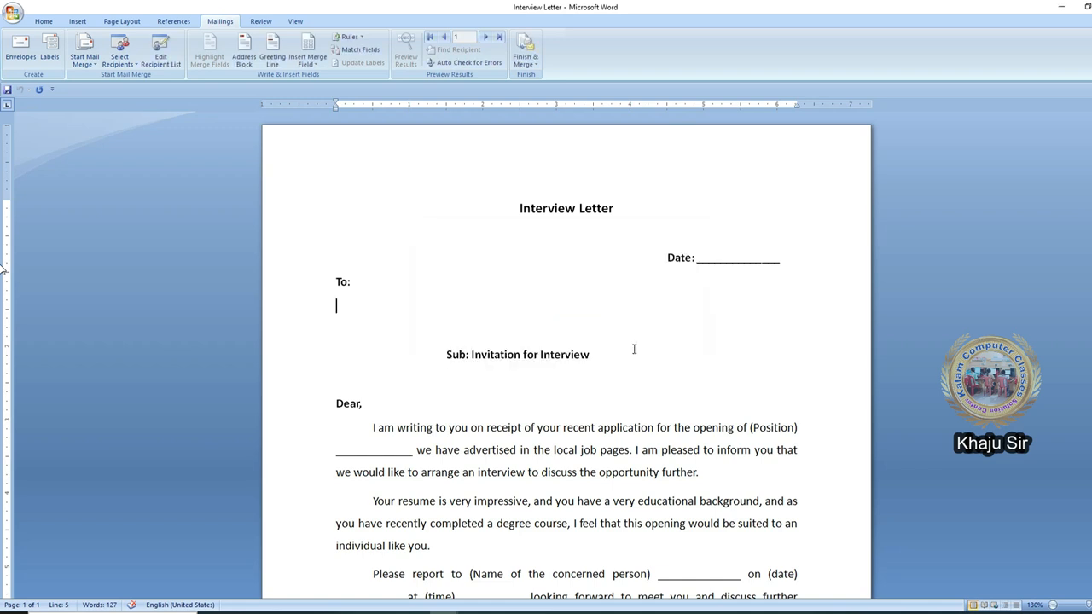
- Start an address block on the empty line below To:, trying several recipient name formats
{"action": "left_click", "coordinate": [344, 305]}
{"action": "left_click", "coordinate": [252, 62]}
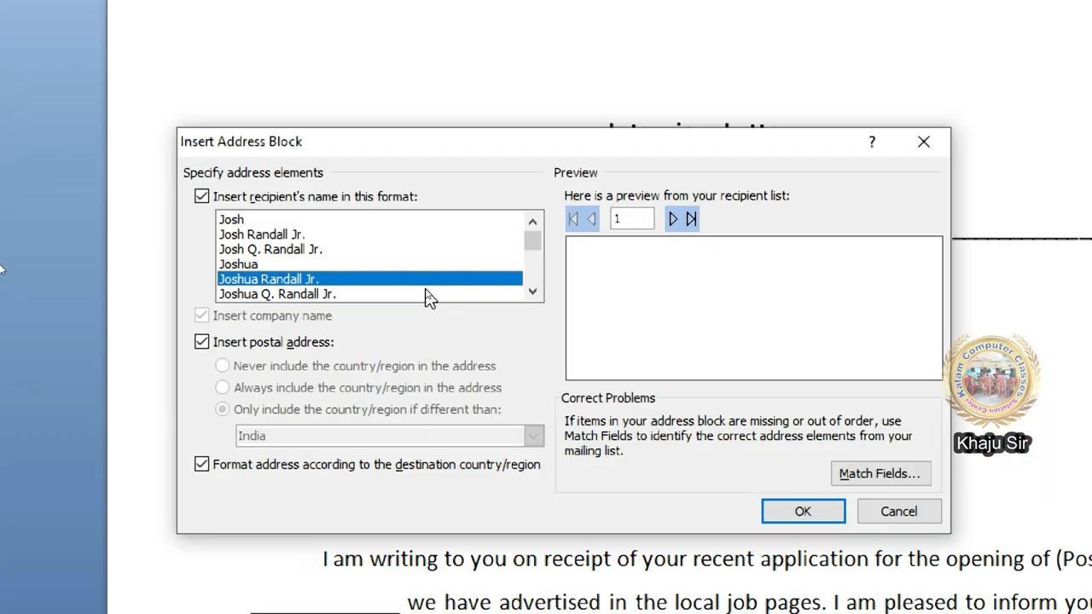
{"action": "left_click", "coordinate": [408, 234]}
{"action": "left_click", "coordinate": [406, 219]}
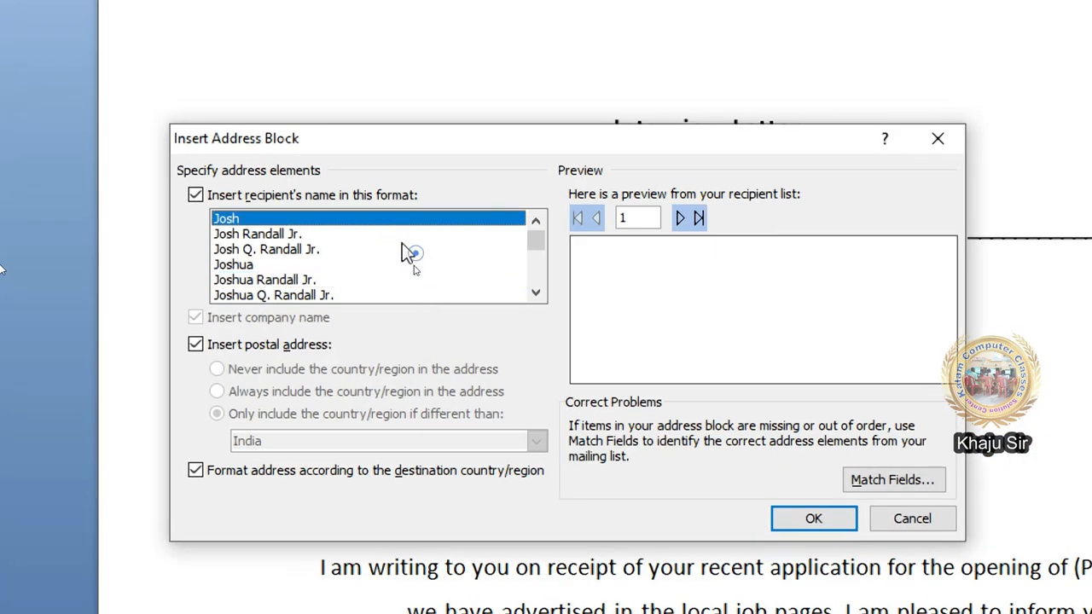
{"action": "left_click", "coordinate": [402, 248]}
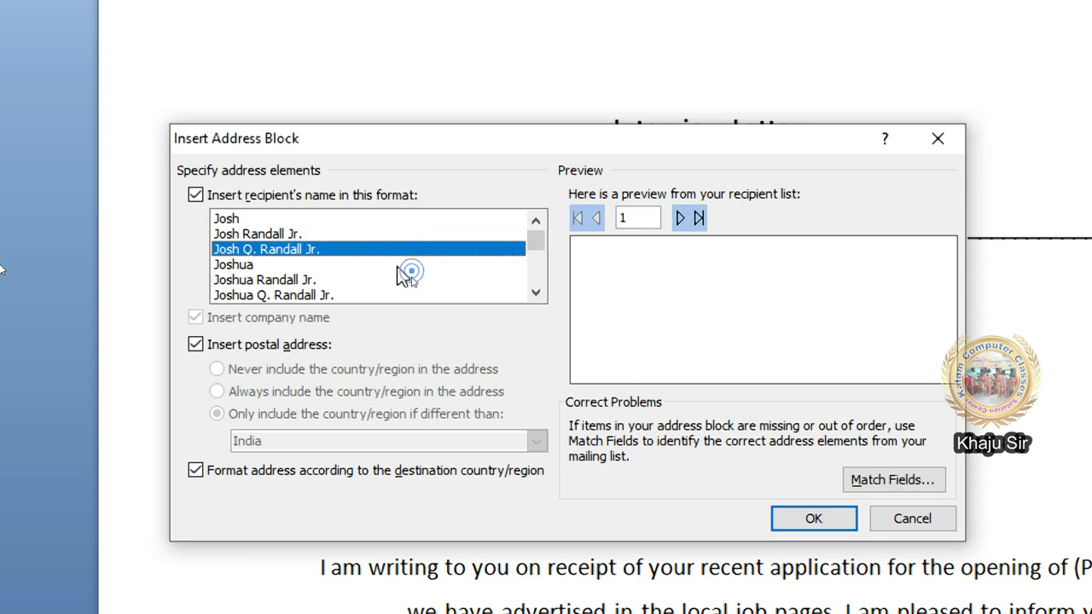
{"action": "left_click", "coordinate": [398, 266]}
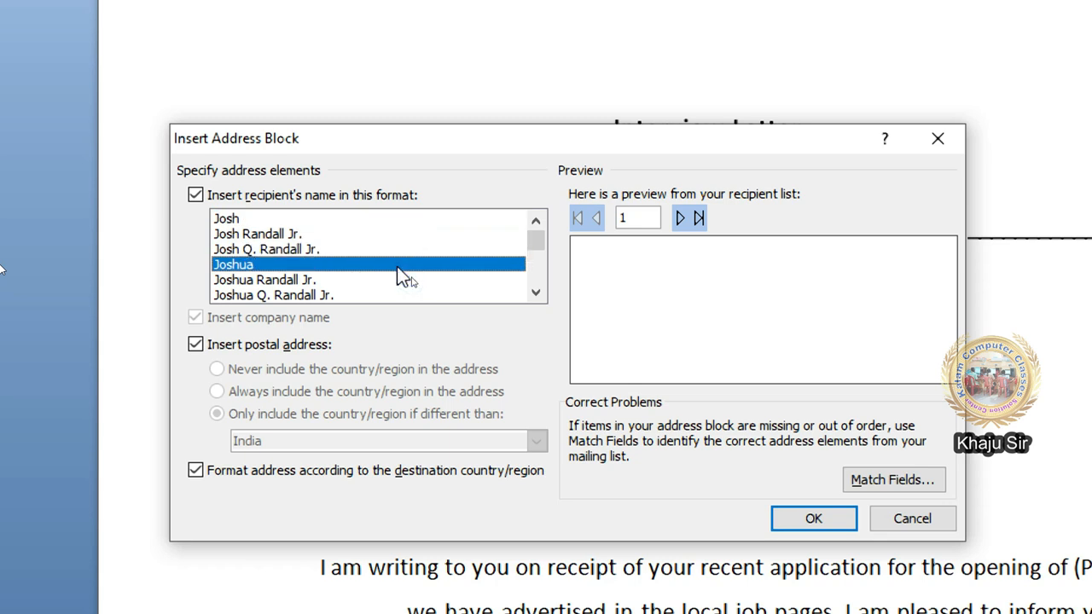
- Match the First Name field to Applicant Name and Address 1 to Applicant Address
{"action": "left_click", "coordinate": [893, 480]}
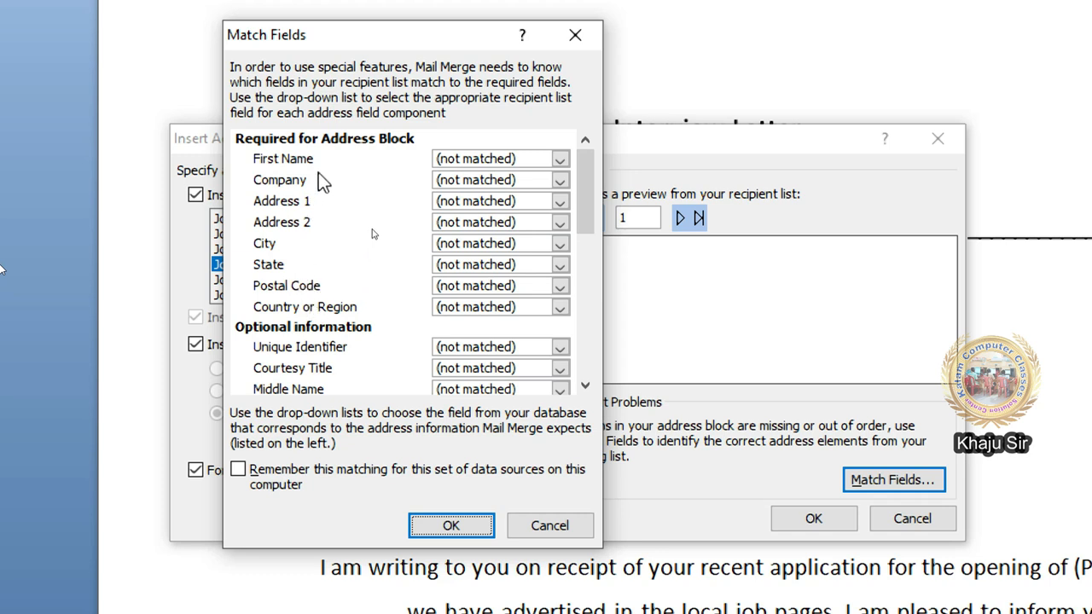
{"action": "left_click", "coordinate": [462, 160]}
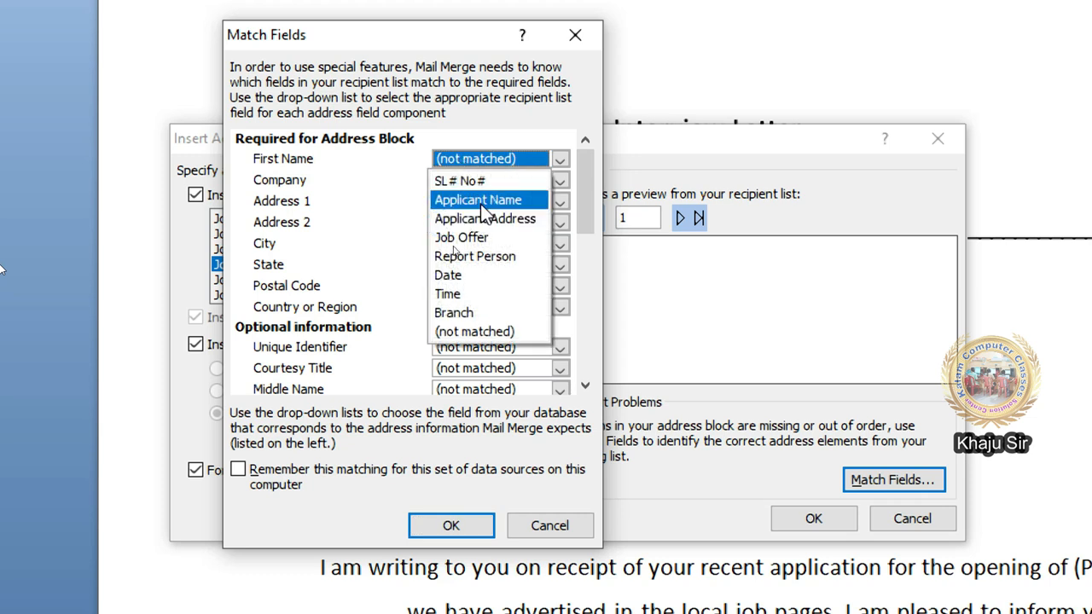
{"action": "left_click", "coordinate": [481, 202]}
{"action": "left_click", "coordinate": [514, 202]}
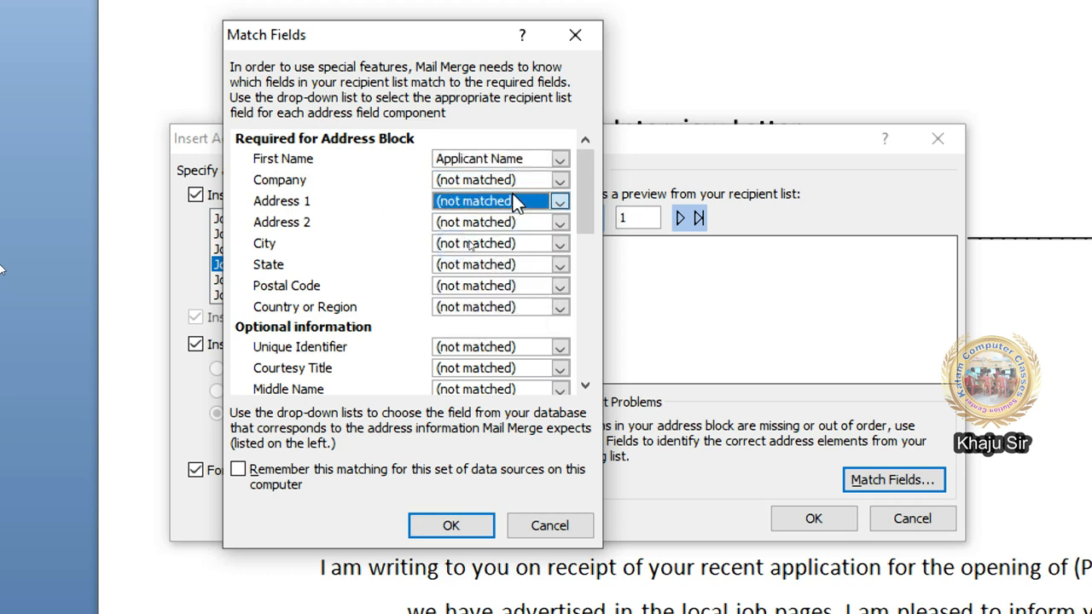
{"action": "left_click", "coordinate": [515, 202]}
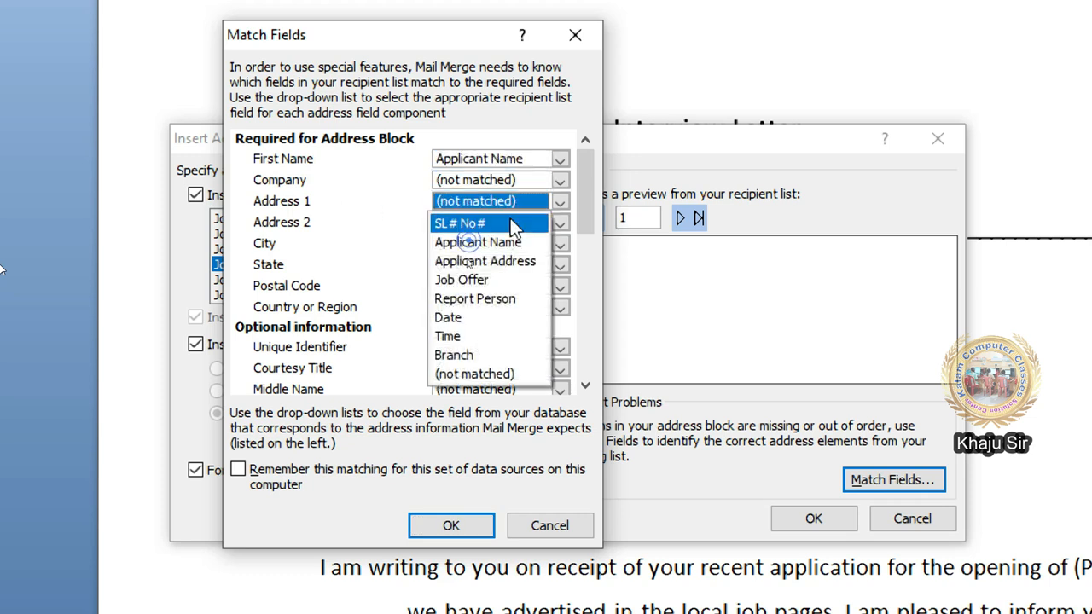
{"action": "left_click", "coordinate": [507, 264]}
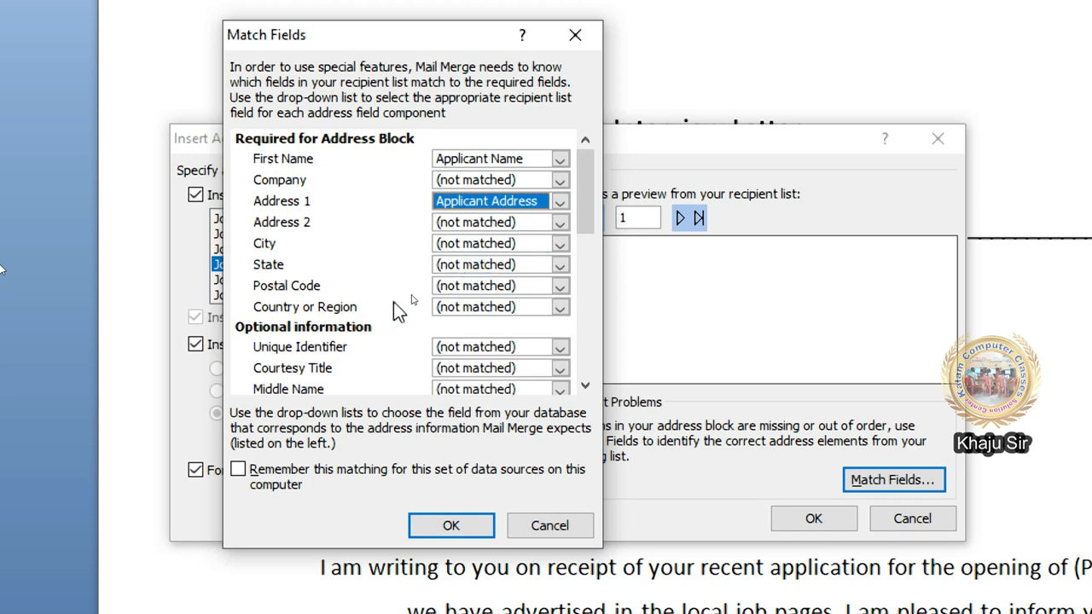
{"action": "left_click", "coordinate": [439, 224]}
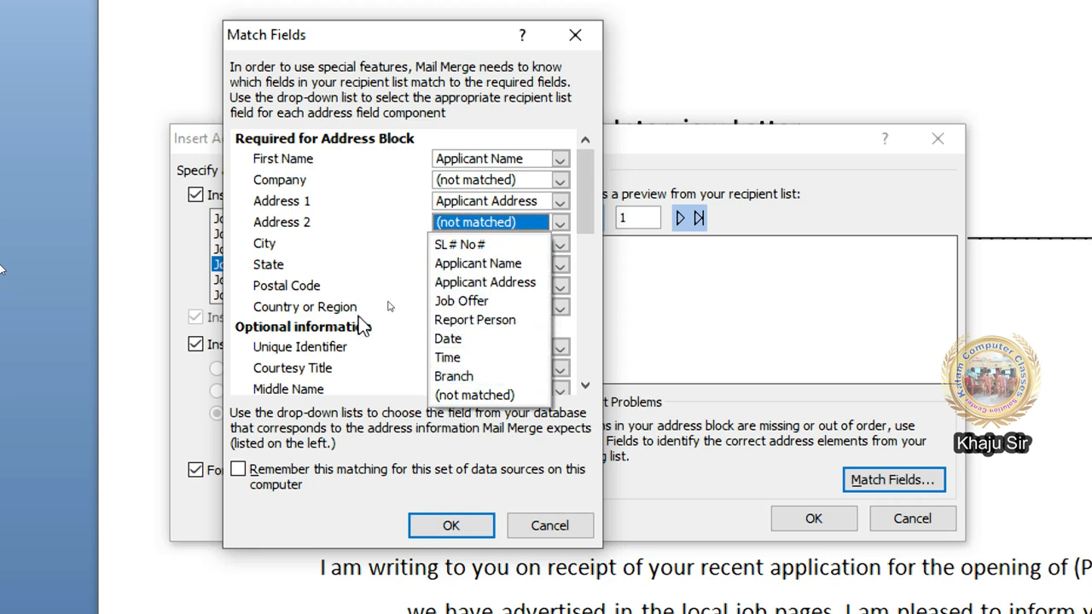
{"action": "left_click", "coordinate": [376, 268]}
{"action": "left_click", "coordinate": [457, 518]}
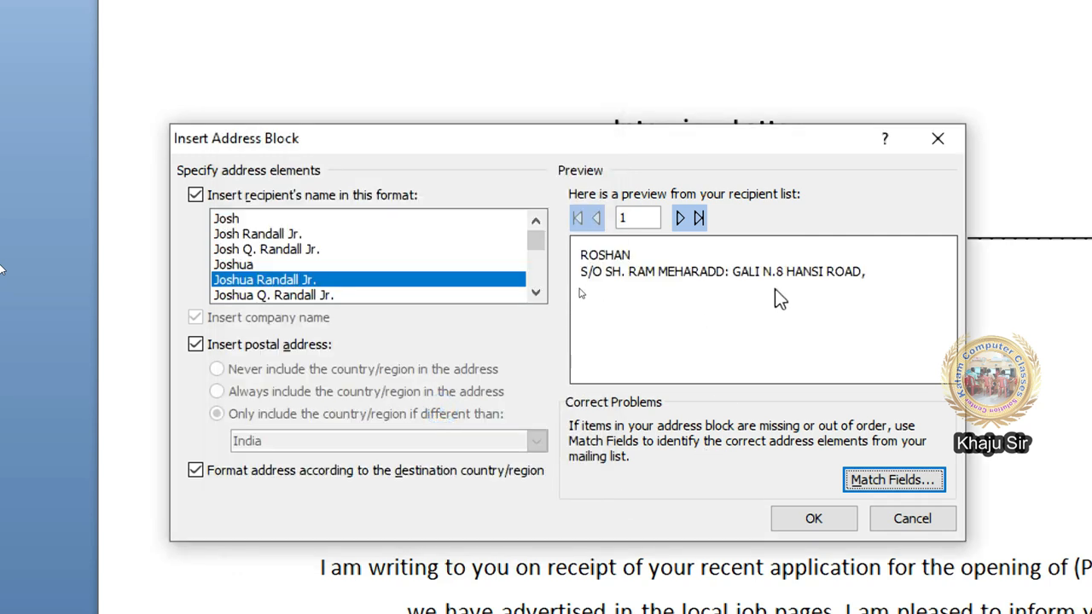
- Choose the Joshua Randall Jr. name format and insert the address block
{"action": "left_click", "coordinate": [344, 274]}
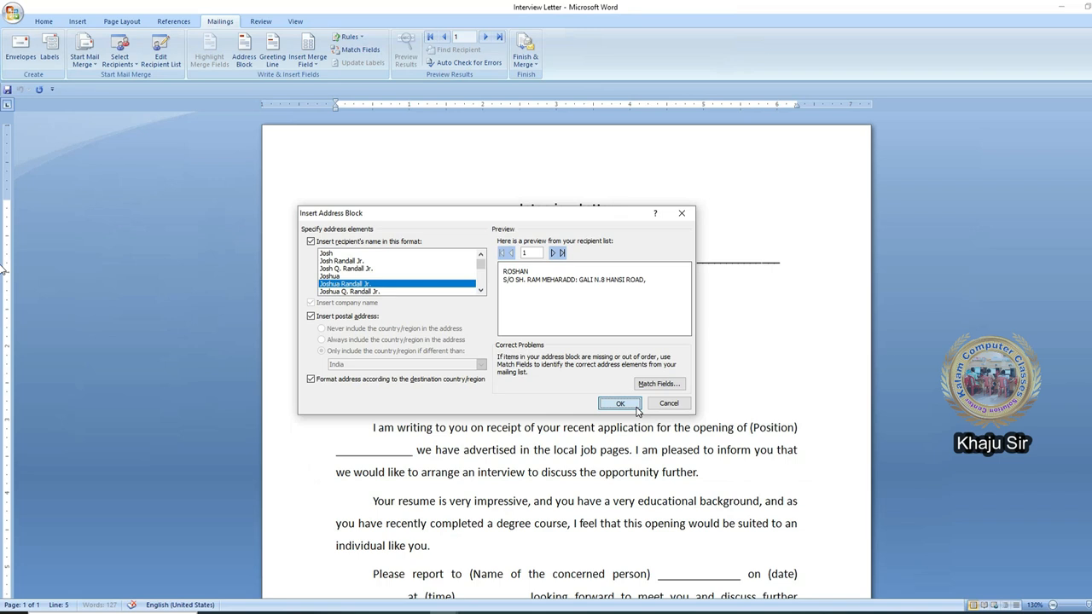
{"action": "left_click", "coordinate": [621, 403]}
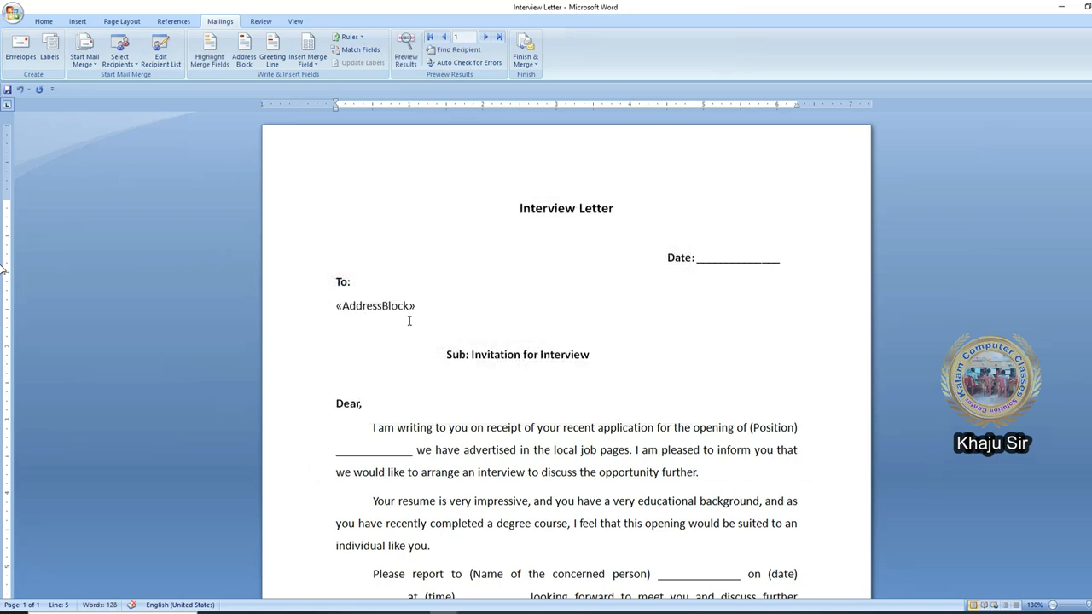
- Replace the "Dear," salutation with a greeting line field in the Dear Joshua Randall Jr. format
{"action": "left_click", "coordinate": [368, 402]}
{"action": "key", "text": "BackSpace"}
{"action": "key", "text": "BackSpace"}
{"action": "left_click", "coordinate": [272, 53]}
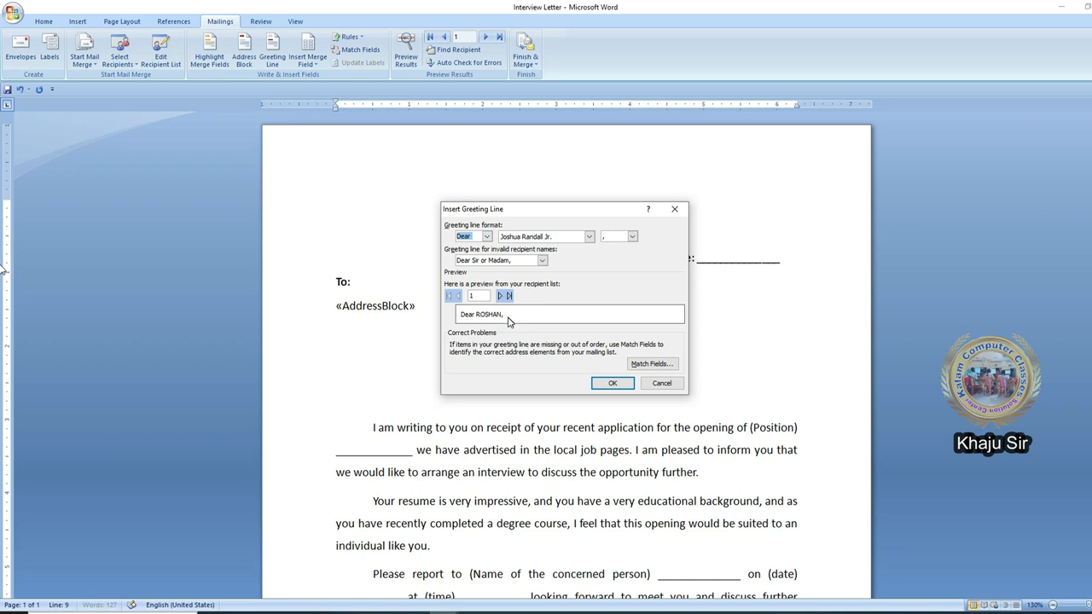
{"action": "left_click", "coordinate": [611, 384]}
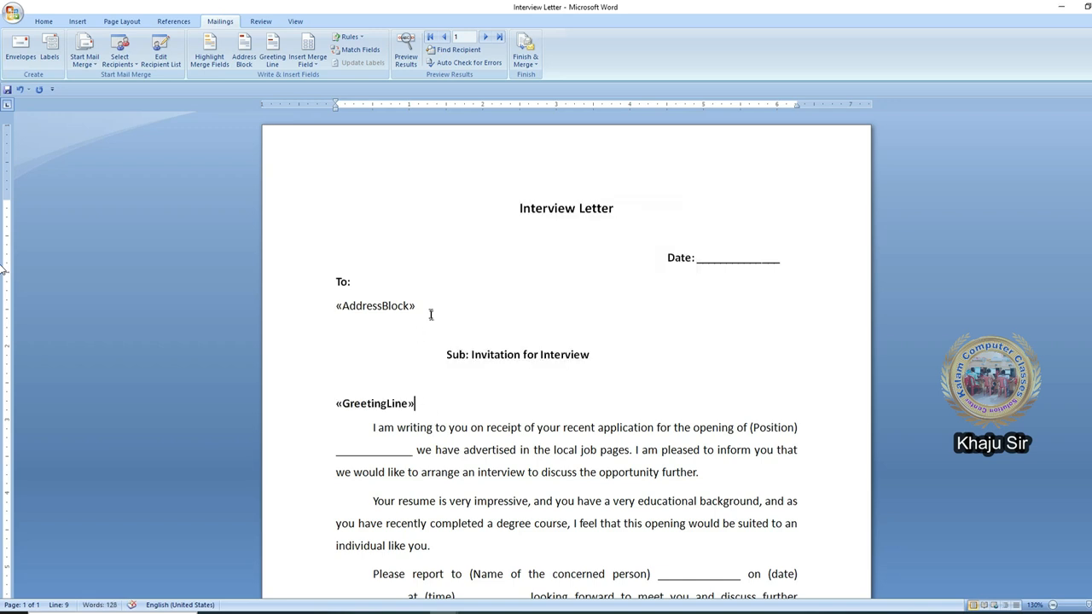
- Replace the "(Position) ____" placeholder in the first paragraph with the Job_Offer merge field
{"action": "scroll", "coordinate": [432, 315], "scroll_direction": "down", "scroll_amount": 1}
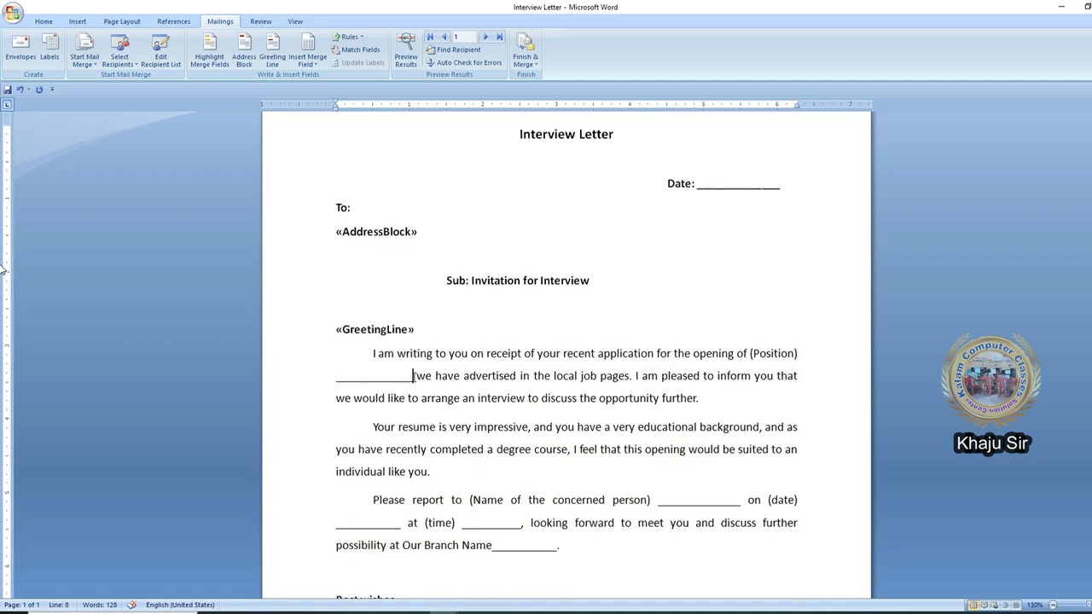
{"action": "left_click", "coordinate": [409, 370]}
{"action": "left_click", "coordinate": [763, 354]}
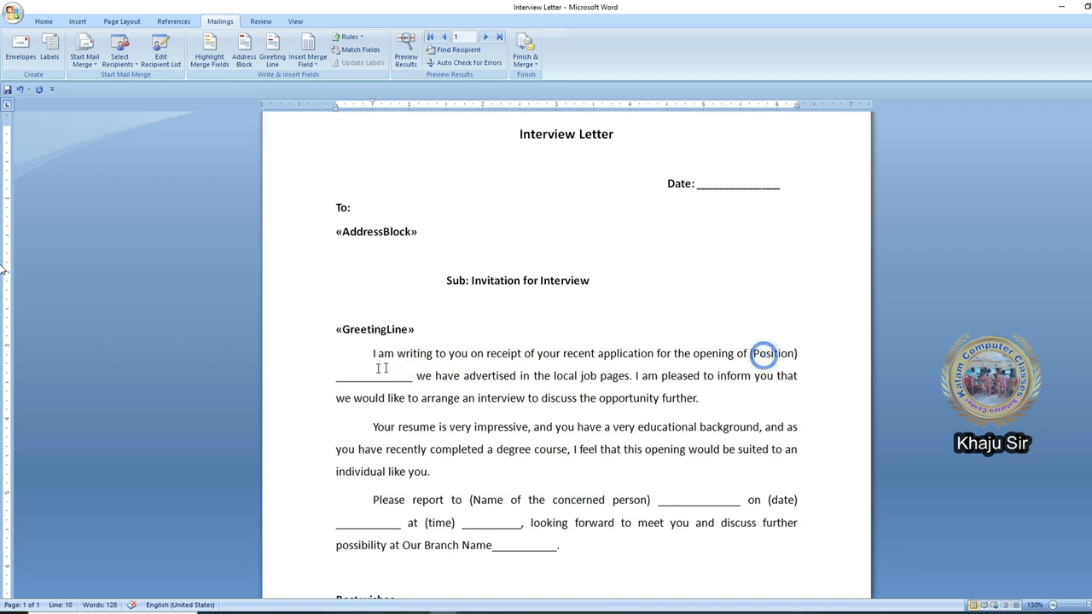
{"action": "left_click", "coordinate": [413, 375]}
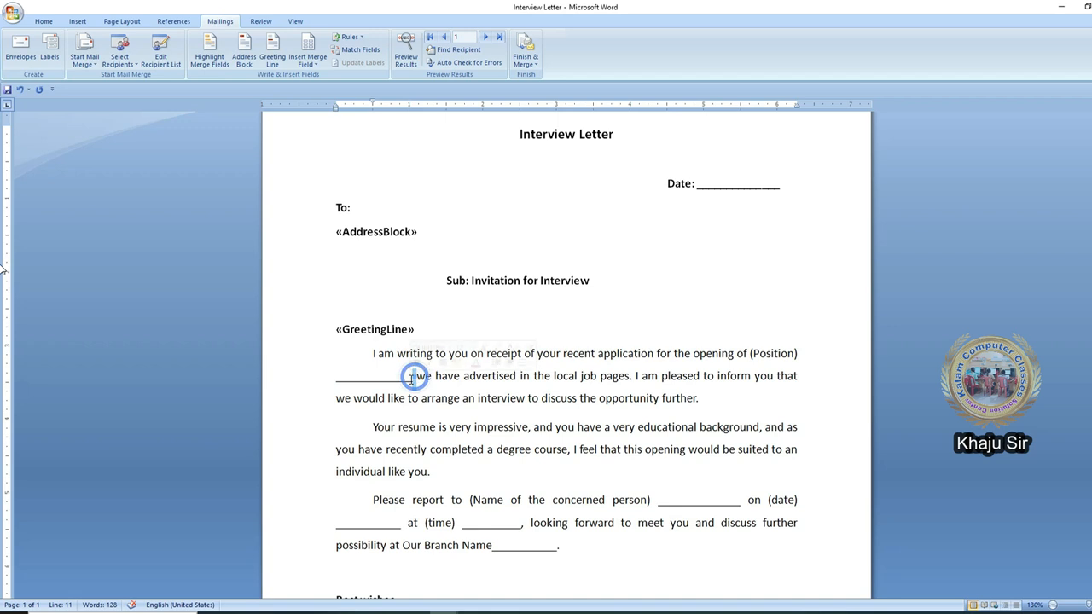
{"action": "left_click_drag", "start_coordinate": [413, 375], "coordinate": [750, 353]}
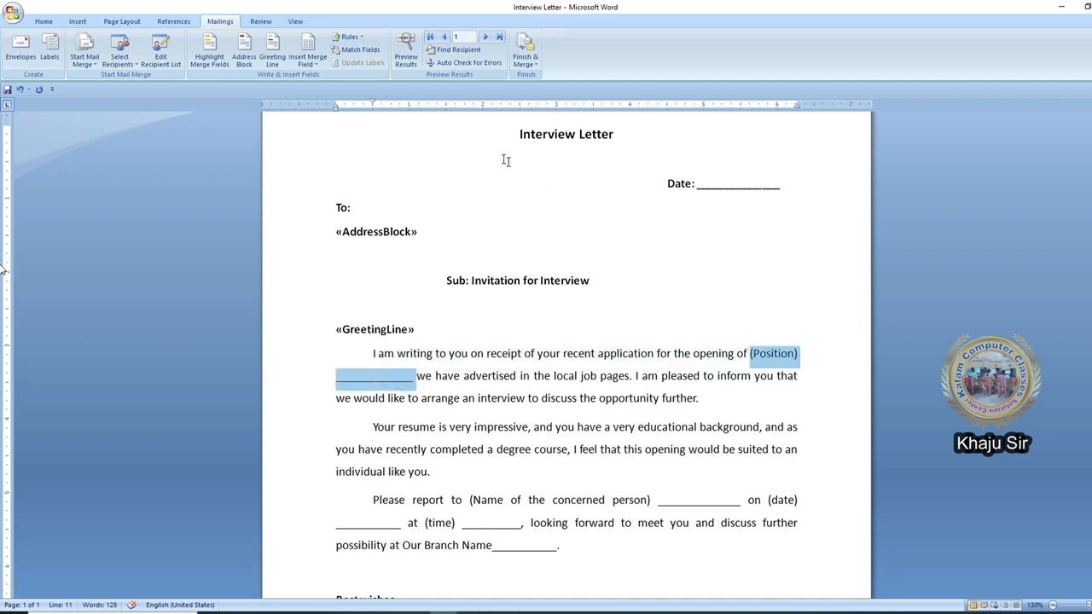
{"action": "left_click", "coordinate": [308, 60]}
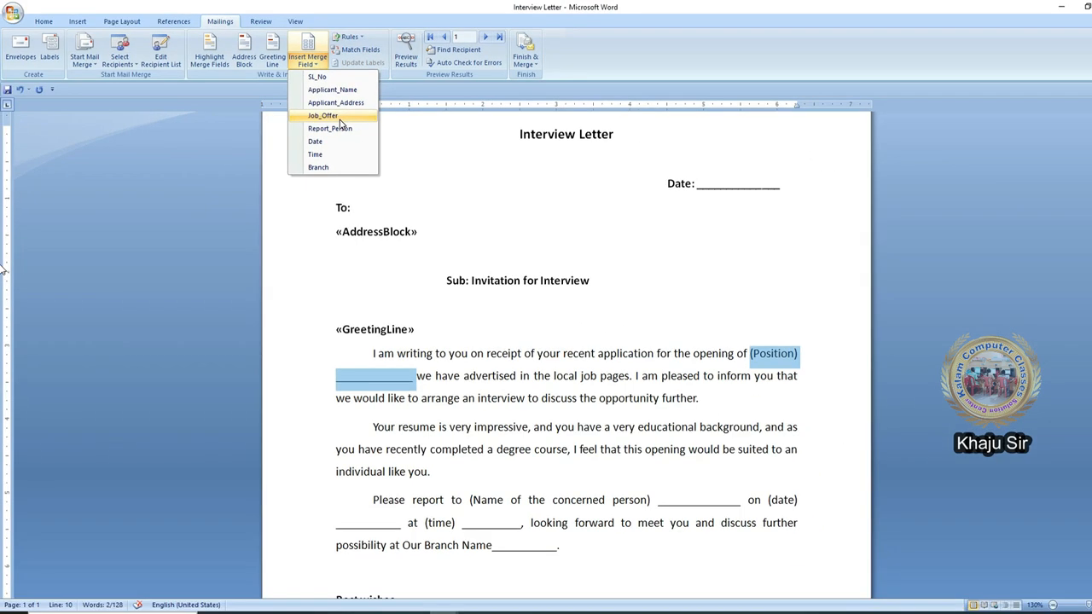
{"action": "left_click", "coordinate": [340, 118]}
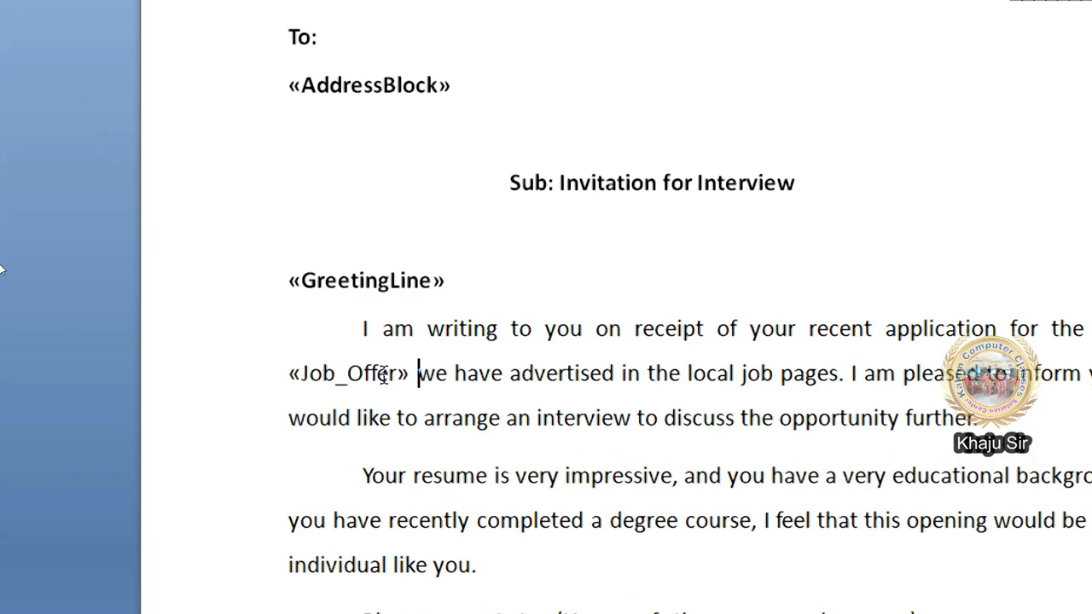
- Replace the "(Name of the concerned person) ____" placeholder with the Report_Person merge field
{"action": "scroll", "coordinate": [493, 453], "scroll_direction": "down", "scroll_amount": 4}
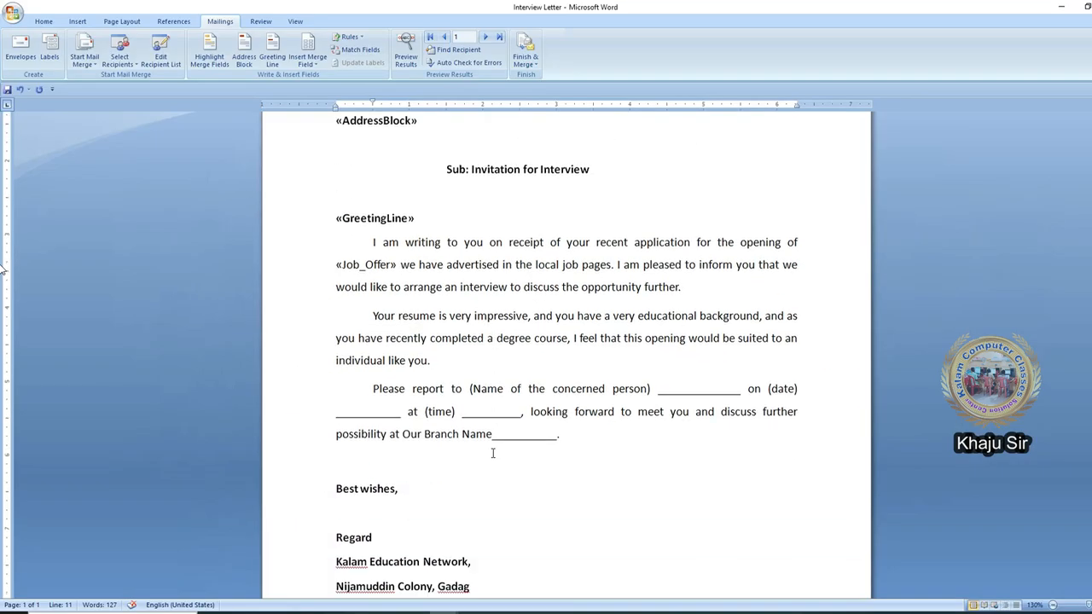
{"action": "left_click", "coordinate": [631, 356]}
{"action": "left_click_drag", "start_coordinate": [469, 352], "coordinate": [683, 345]}
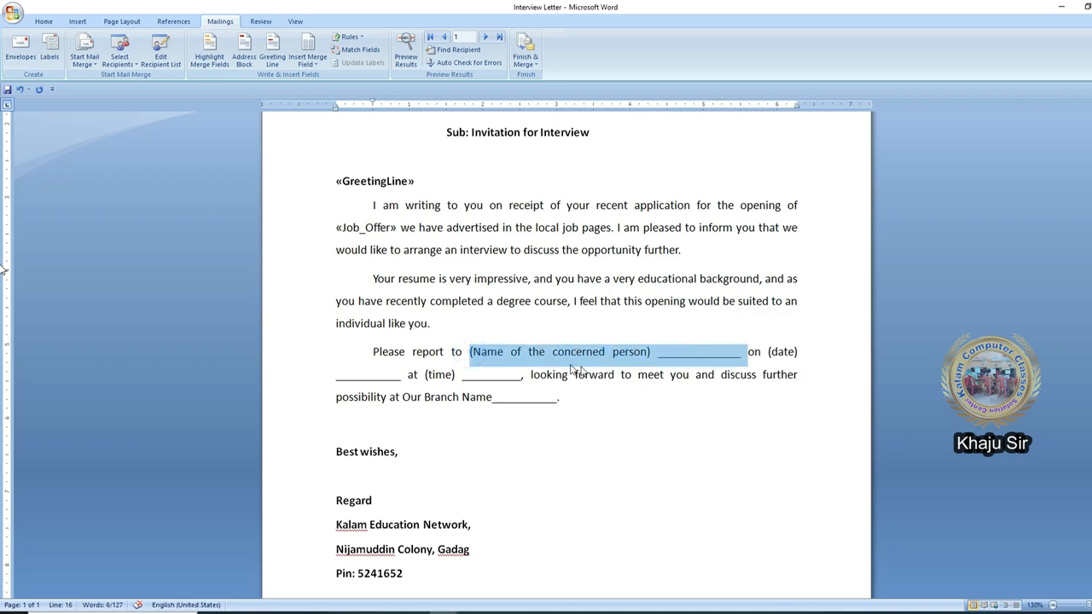
{"action": "left_click", "coordinate": [308, 60]}
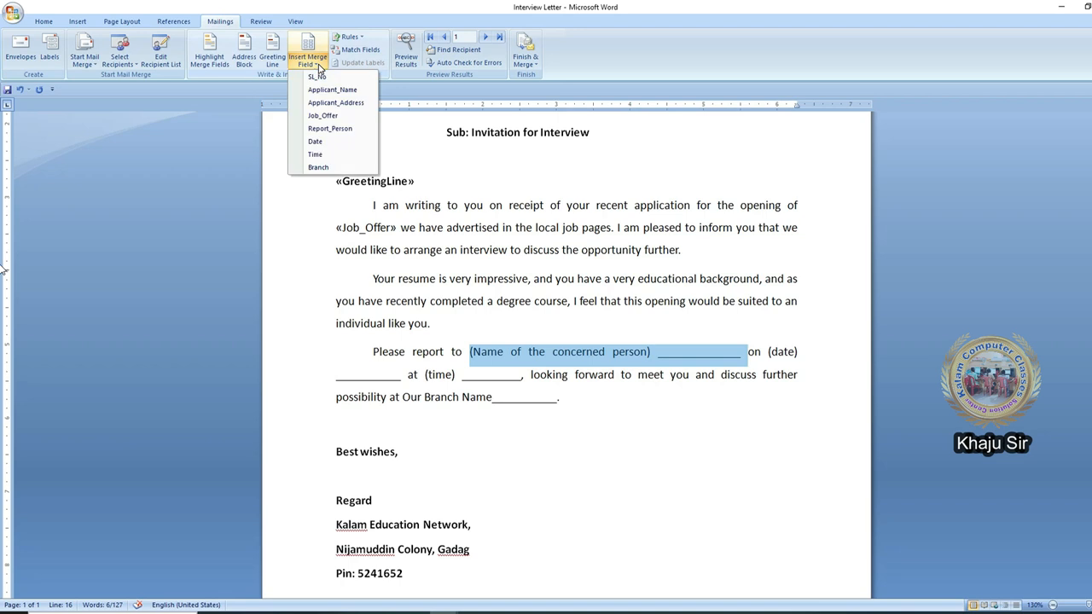
{"action": "left_click", "coordinate": [330, 129]}
- Replace the "(date) ____" placeholder with the Date merge field
{"action": "left_click_drag", "start_coordinate": [578, 352], "coordinate": [663, 358]}
{"action": "left_click", "coordinate": [311, 61]}
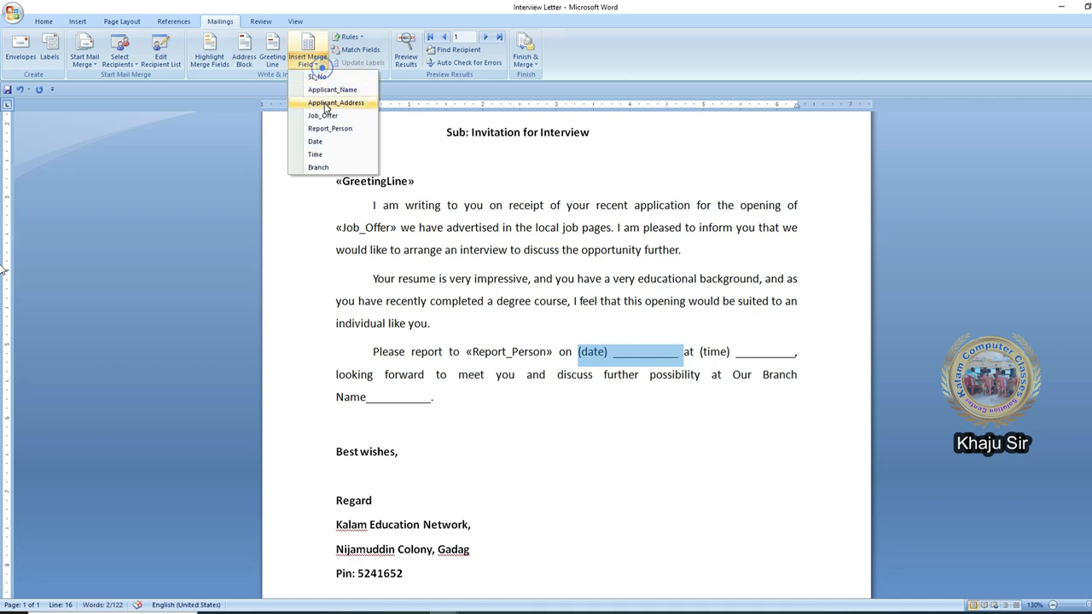
{"action": "left_click", "coordinate": [329, 142]}
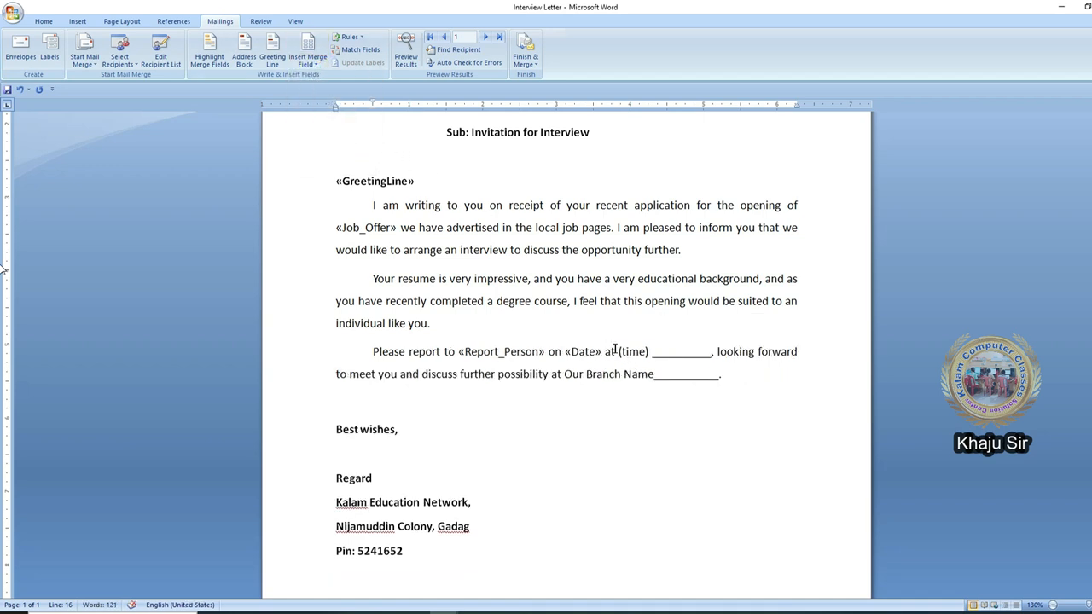
- Replace the "(time) ____" placeholder with the Time merge field
{"action": "left_click_drag", "start_coordinate": [619, 352], "coordinate": [717, 355]}
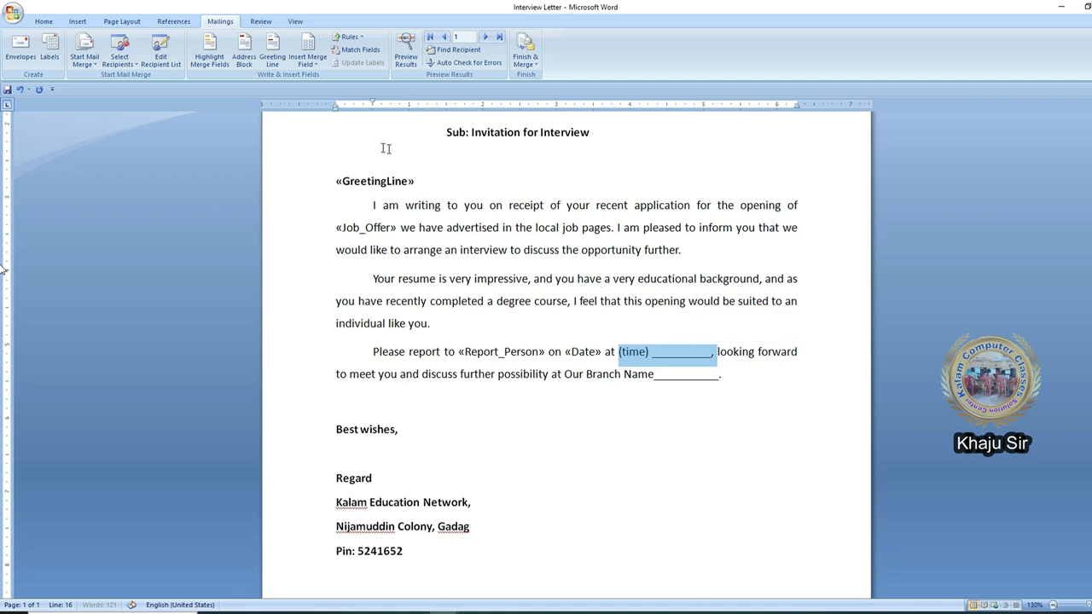
{"action": "left_click", "coordinate": [310, 60]}
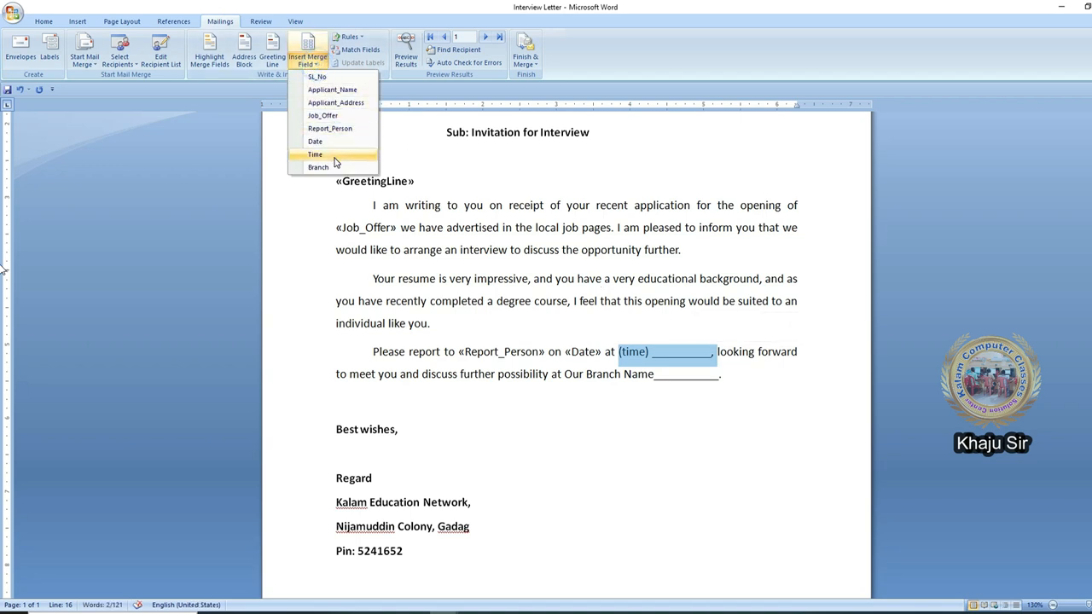
{"action": "left_click", "coordinate": [324, 153]}
- Replace the blank after "Our Branch Name" with the Branch merge field
{"action": "left_click_drag", "start_coordinate": [589, 380], "coordinate": [654, 381]}
{"action": "left_click", "coordinate": [309, 59]}
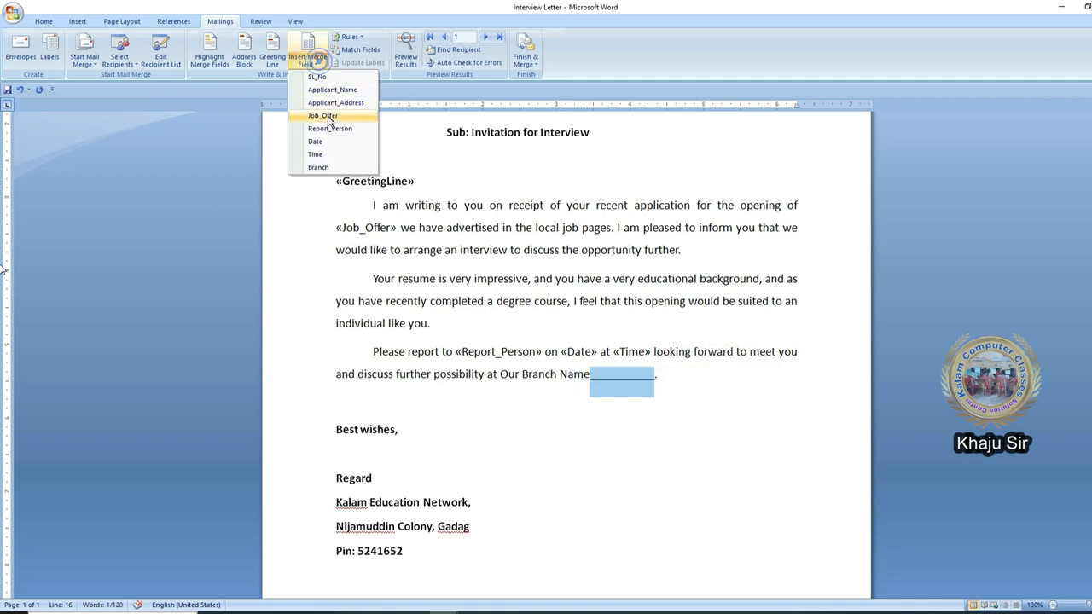
{"action": "left_click", "coordinate": [335, 167]}
- Turn on merge field highlighting to review all inserted fields
{"action": "scroll", "coordinate": [600, 393], "scroll_direction": "up", "scroll_amount": 3}
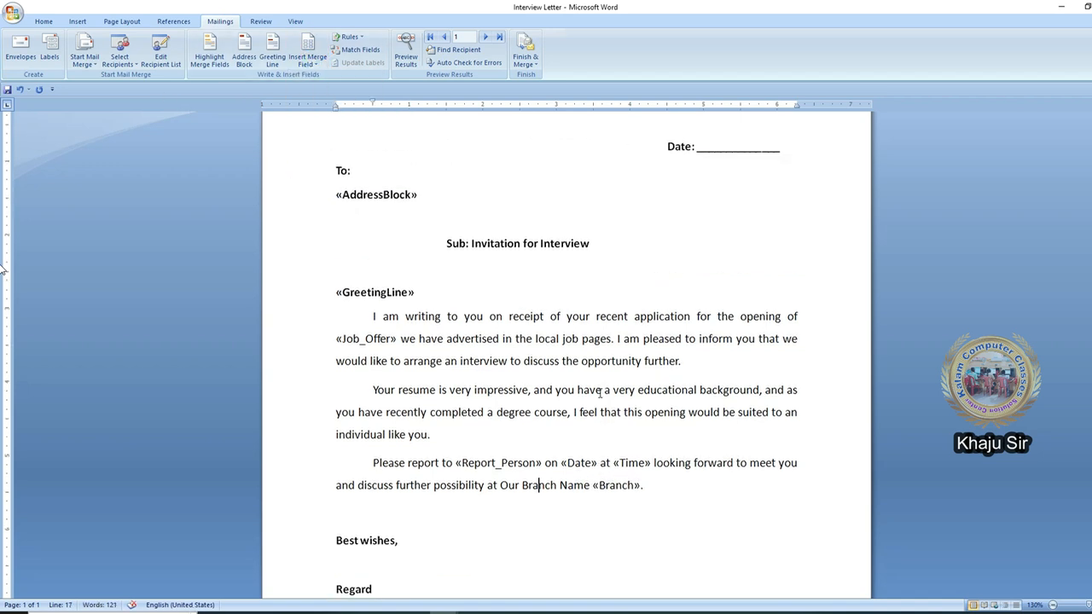
{"action": "scroll", "coordinate": [471, 363], "scroll_direction": "up", "scroll_amount": 3}
{"action": "scroll", "coordinate": [470, 363], "scroll_direction": "down", "scroll_amount": 3}
{"action": "left_click", "coordinate": [210, 56]}
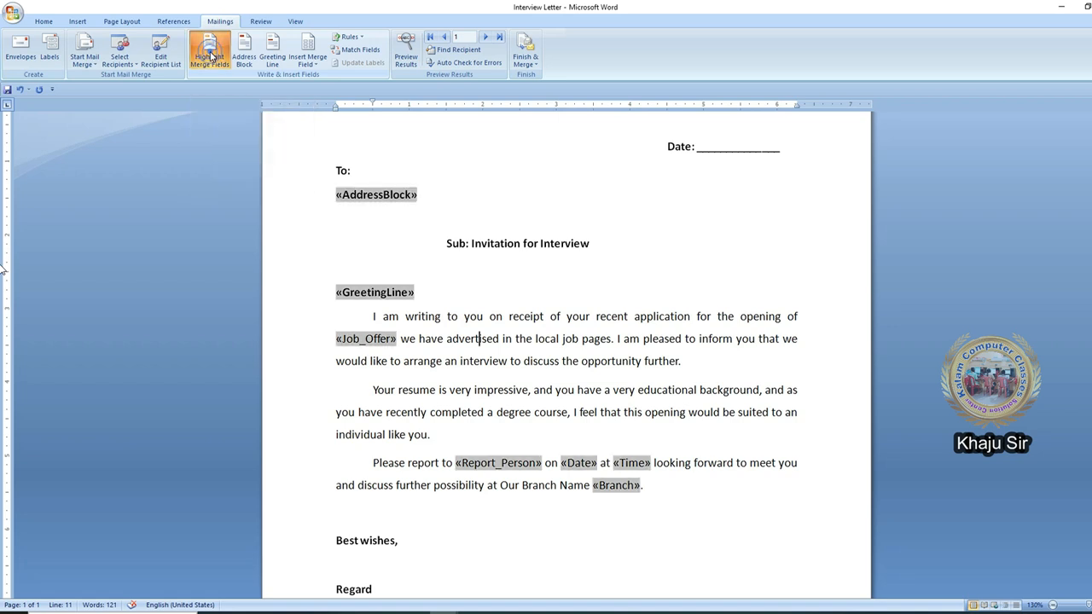
{"action": "scroll", "coordinate": [419, 240], "scroll_direction": "up", "scroll_amount": 3}
{"action": "scroll", "coordinate": [382, 443], "scroll_direction": "down", "scroll_amount": 3}
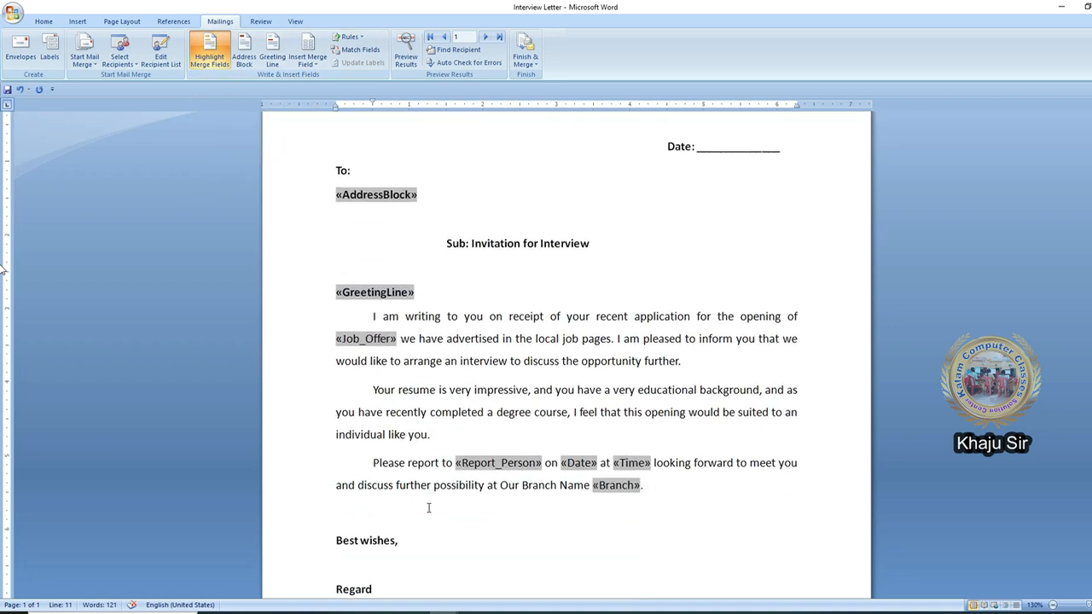
- Make the Job_Offer, Report_Person, Date, Time and Branch merge fields bold
{"action": "left_click_drag", "start_coordinate": [337, 339], "coordinate": [405, 337]}
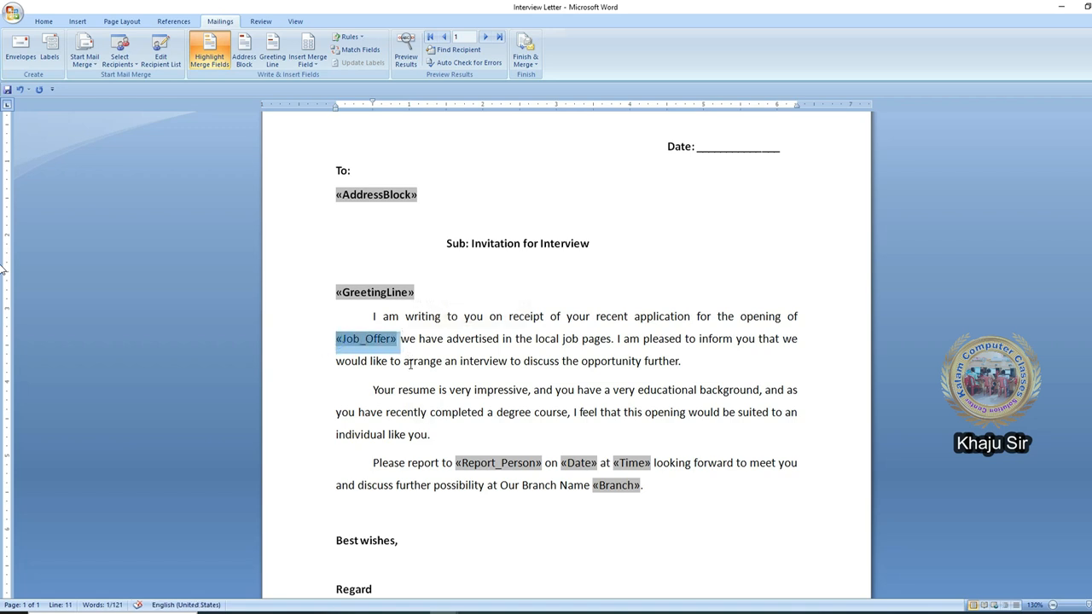
{"action": "key", "text": "ctrl+b"}
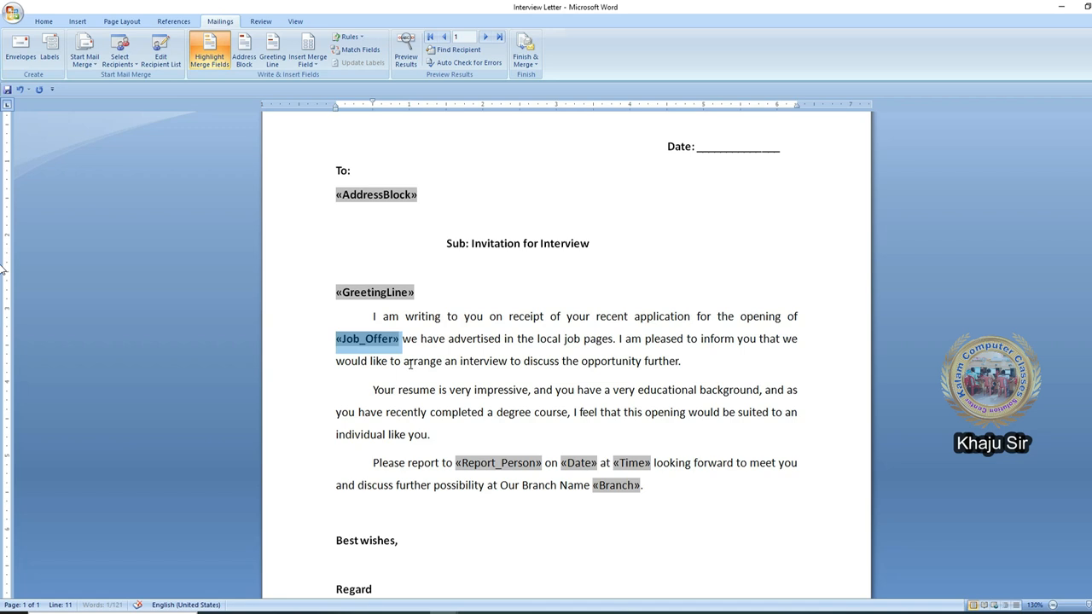
{"action": "left_click_drag", "start_coordinate": [455, 465], "coordinate": [665, 487]}
{"action": "key", "text": "ctrl+b"}
{"action": "key", "text": "ctrl+b"}
{"action": "key", "text": "ctrl+b"}
{"action": "left_click", "coordinate": [555, 389]}
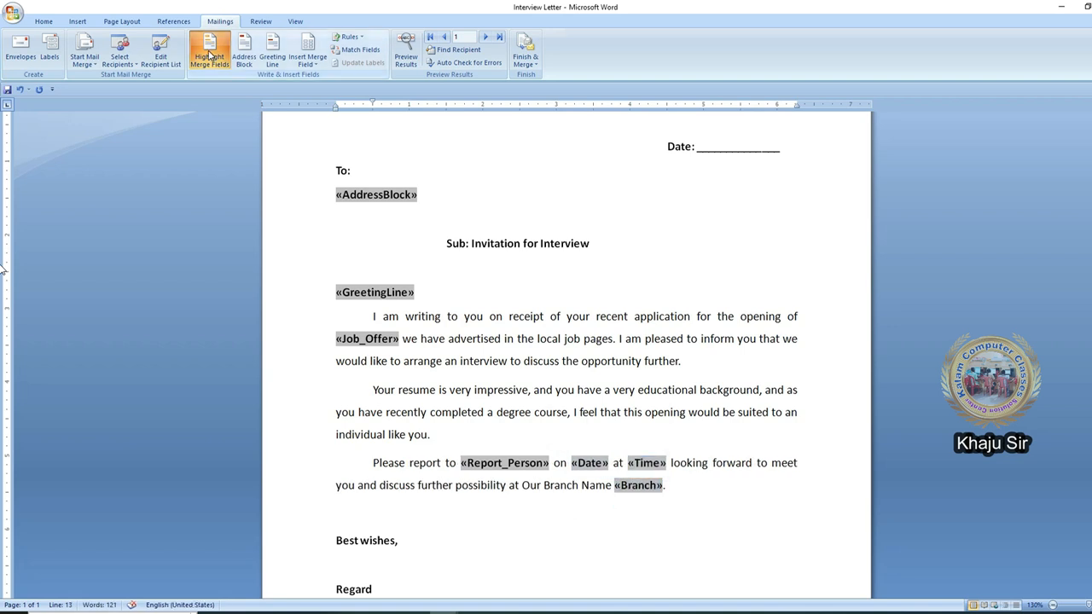
- Turn off merge field highlighting and check each inserted merge field in the letter
{"action": "left_click", "coordinate": [209, 55]}
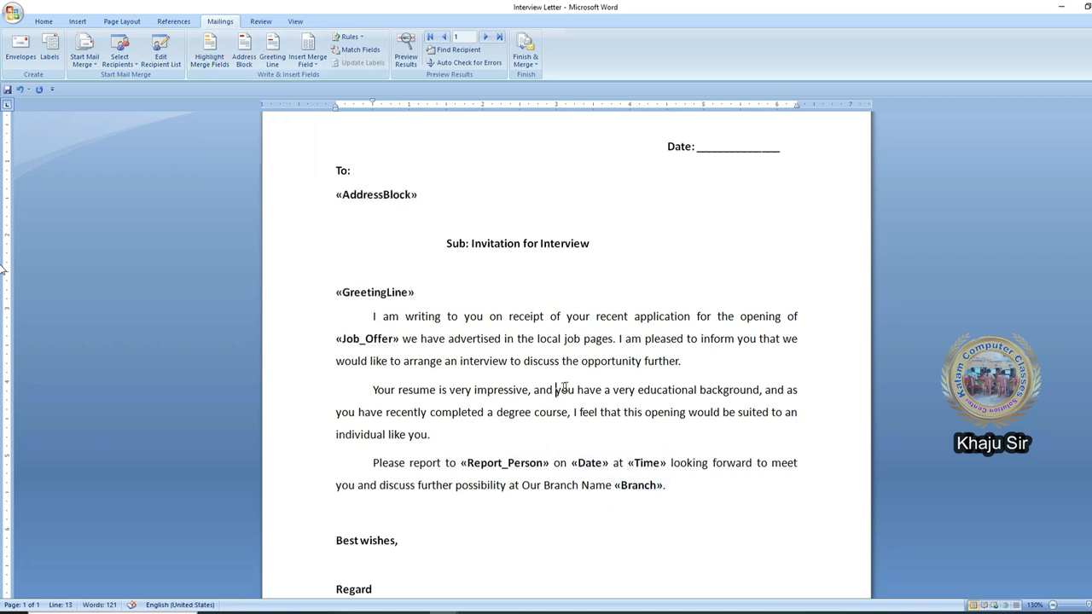
{"action": "left_click", "coordinate": [376, 345]}
{"action": "left_click", "coordinate": [503, 469]}
{"action": "left_click", "coordinate": [588, 467]}
{"action": "left_click", "coordinate": [646, 465]}
{"action": "left_click", "coordinate": [638, 486]}
{"action": "left_click", "coordinate": [534, 390]}
{"action": "scroll", "coordinate": [492, 385], "scroll_direction": "up", "scroll_amount": 3}
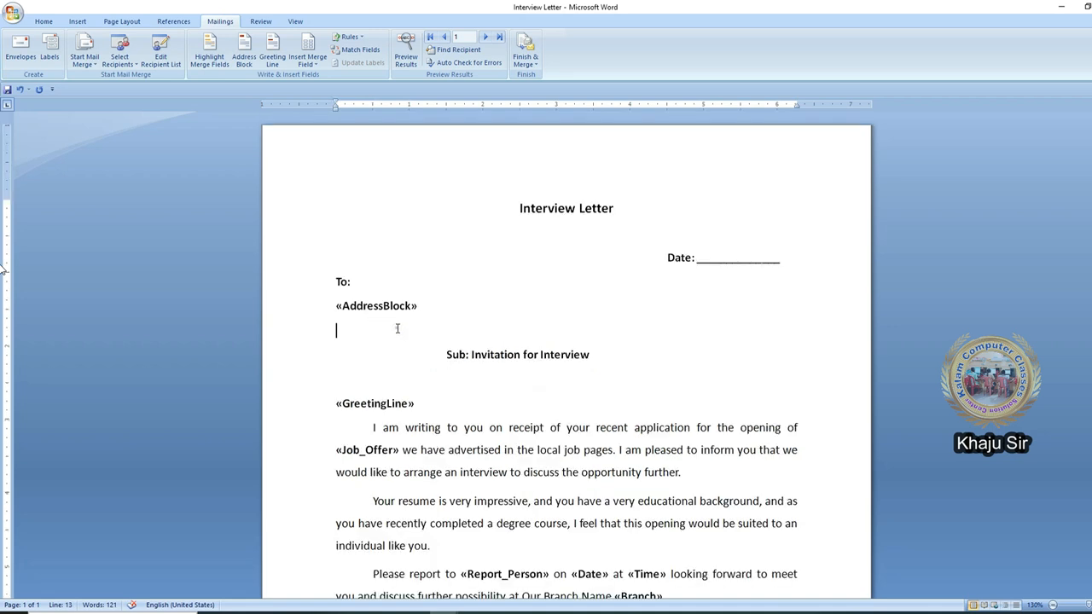
- Preview the merged results and examine the filled-in name, position, person, date, time and branch values
{"action": "left_click", "coordinate": [407, 60]}
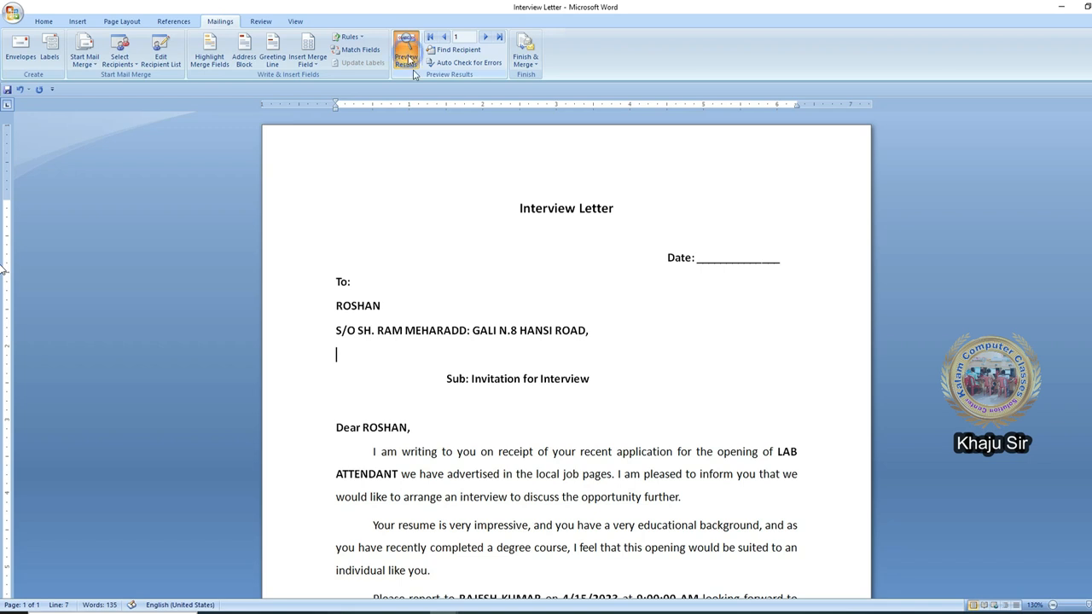
{"action": "scroll", "coordinate": [492, 381], "scroll_direction": "down", "scroll_amount": 4}
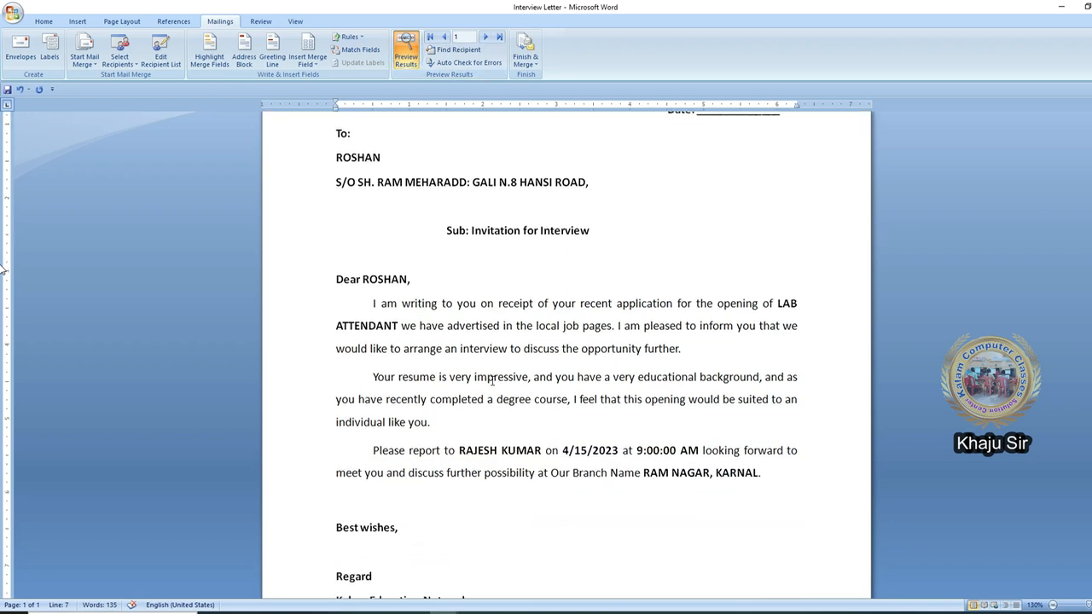
{"action": "left_click", "coordinate": [375, 280]}
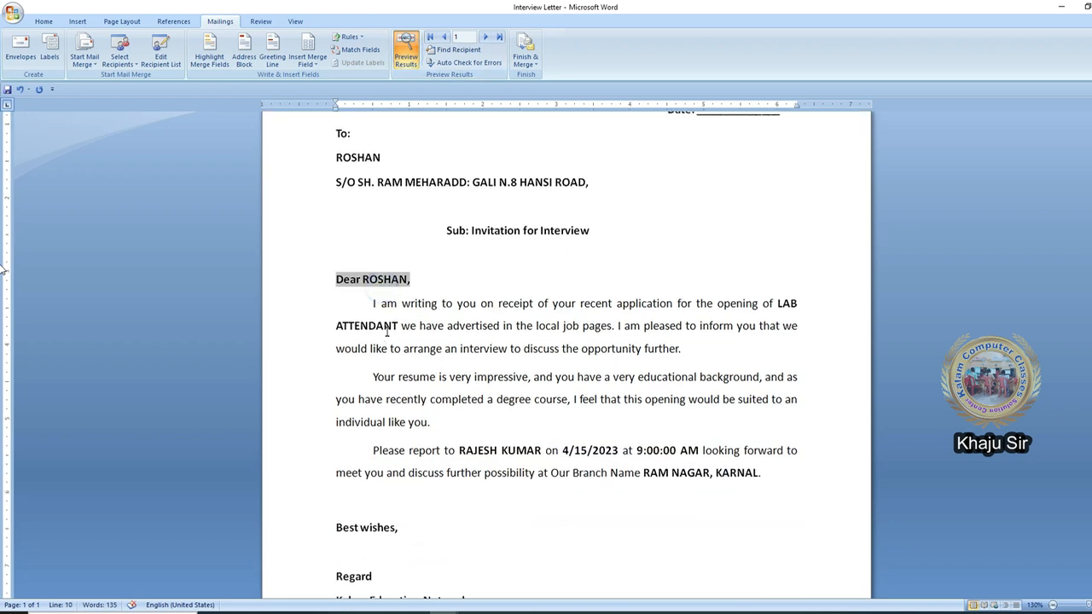
{"action": "left_click", "coordinate": [772, 303]}
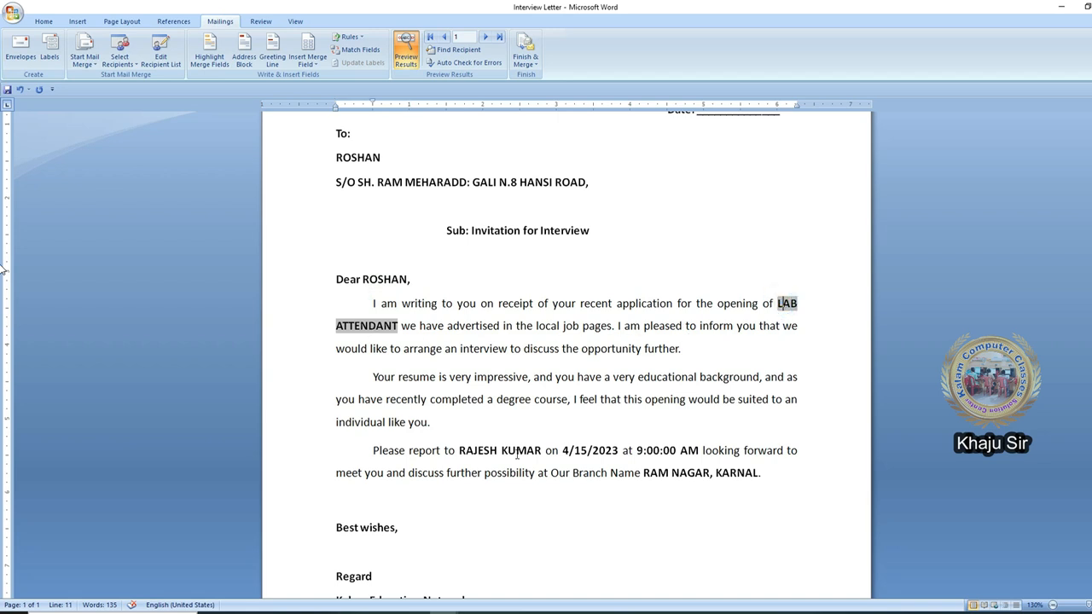
{"action": "left_click", "coordinate": [442, 382]}
{"action": "left_click", "coordinate": [510, 449]}
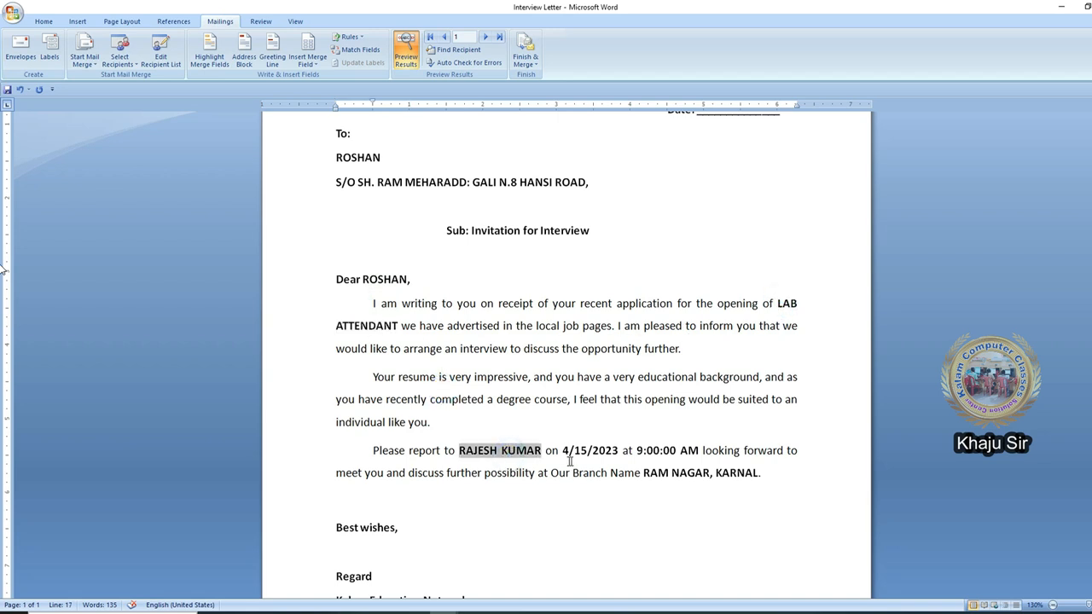
{"action": "left_click", "coordinate": [596, 450]}
{"action": "left_click", "coordinate": [648, 451]}
{"action": "left_click", "coordinate": [674, 474]}
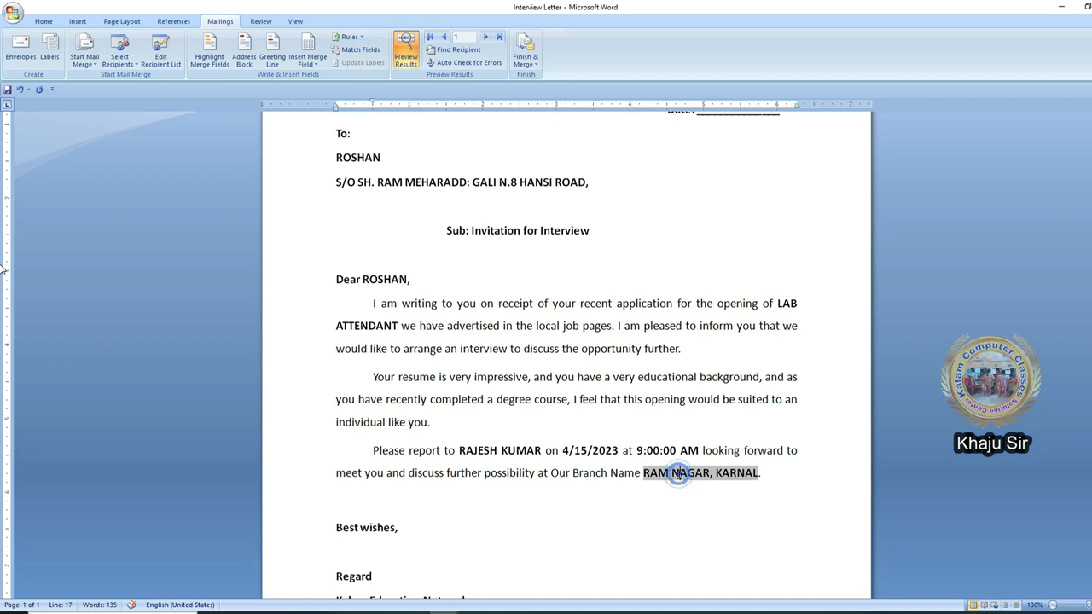
{"action": "left_click", "coordinate": [492, 359]}
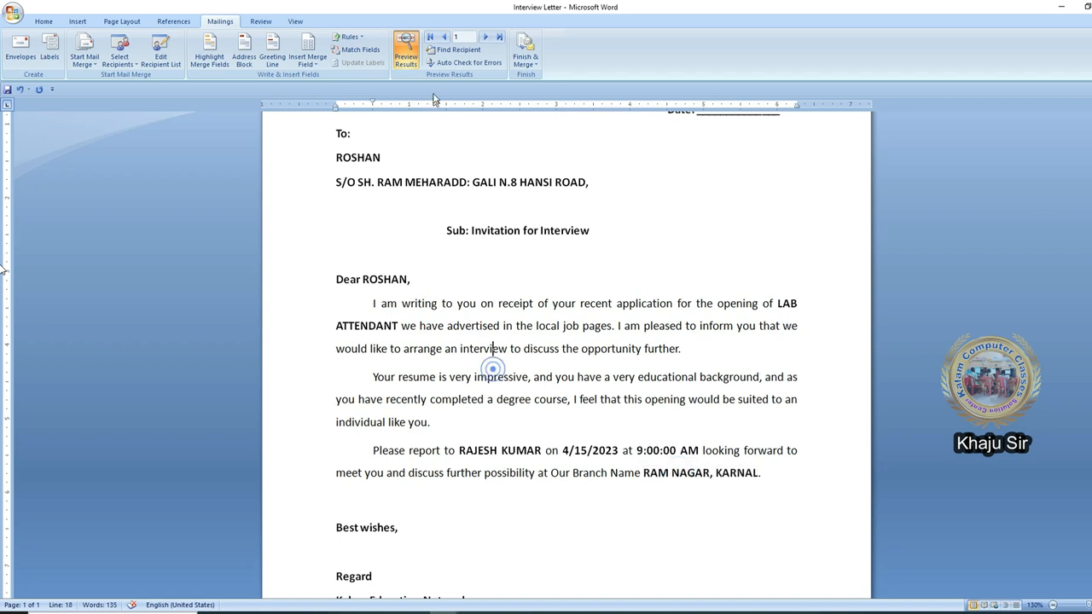
- Step through the recipient records in the preview and return to the first record
{"action": "left_click", "coordinate": [487, 37]}
{"action": "left_click", "coordinate": [490, 40]}
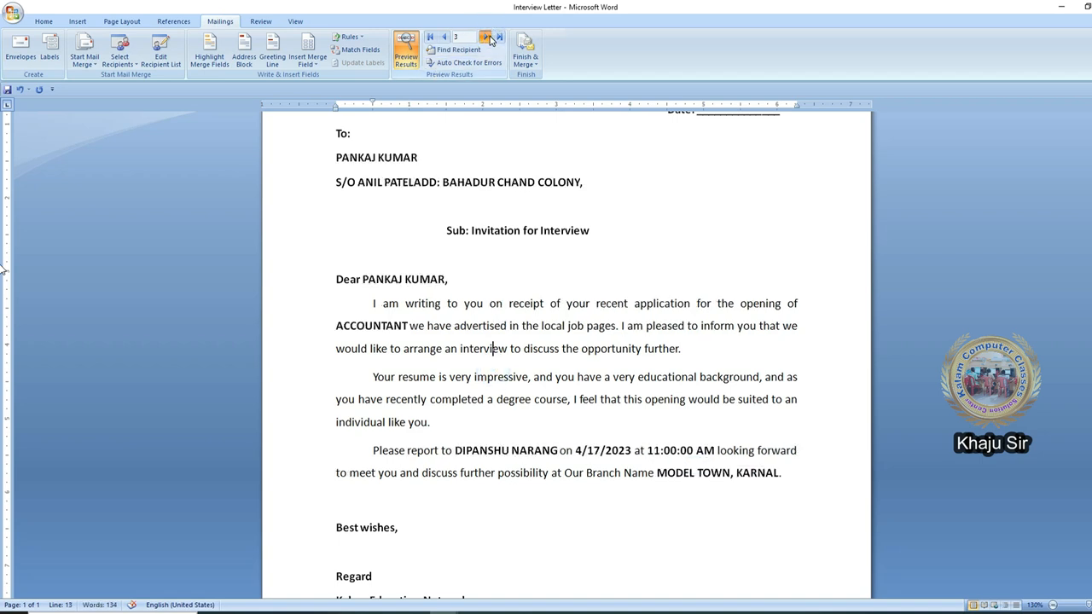
{"action": "left_click", "coordinate": [444, 38]}
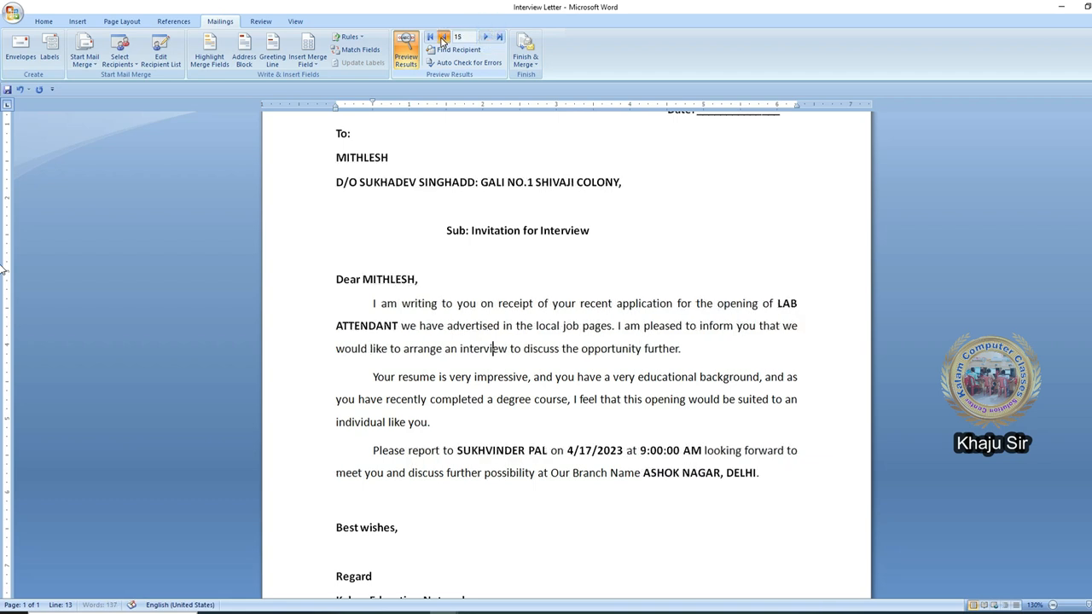
{"action": "left_click", "coordinate": [443, 38]}
{"action": "left_click", "coordinate": [444, 38]}
{"action": "left_click", "coordinate": [444, 38]}
{"action": "left_click", "coordinate": [444, 39]}
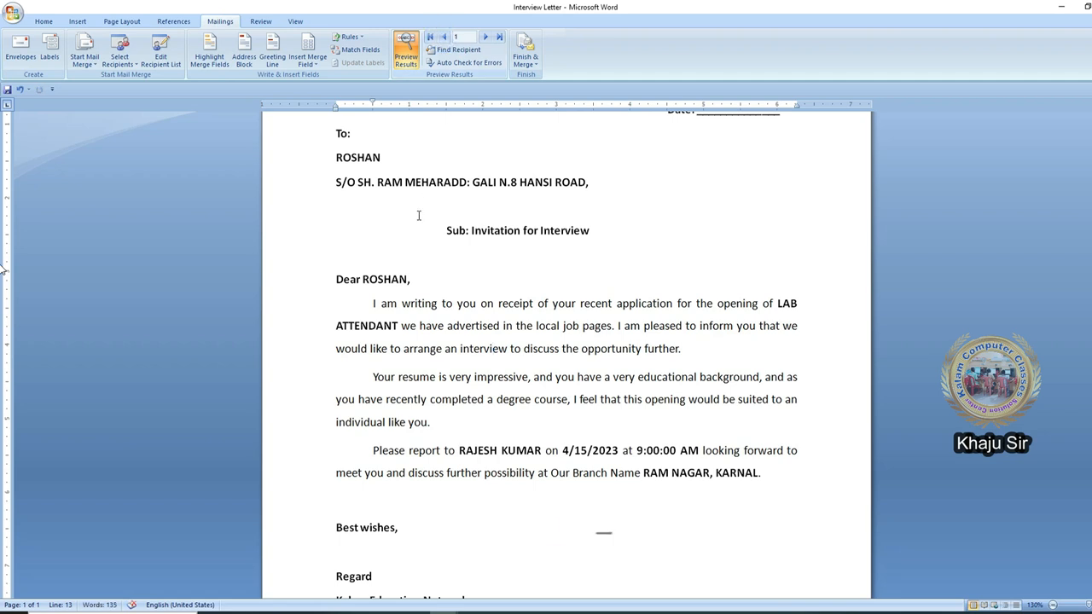
{"action": "scroll", "coordinate": [416, 215], "scroll_direction": "up", "scroll_amount": 4}
{"action": "left_click", "coordinate": [385, 351]}
{"action": "scroll", "coordinate": [489, 466], "scroll_direction": "down", "scroll_amount": 3}
{"action": "scroll", "coordinate": [490, 467], "scroll_direction": "up", "scroll_amount": 3}
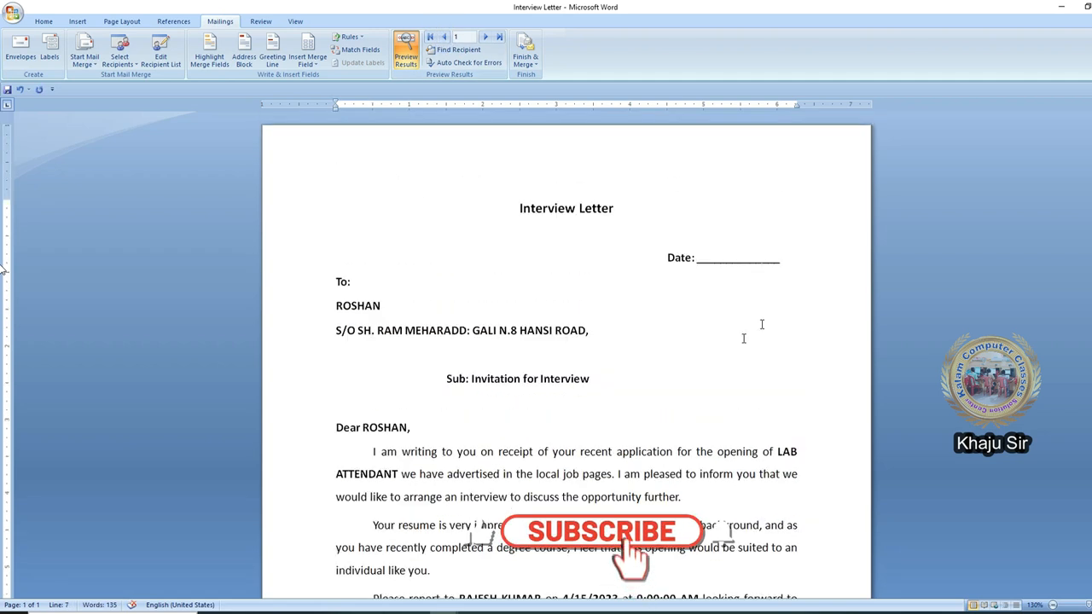
- Replace the blank date line in the letter with 01-01-2023
{"action": "left_click", "coordinate": [779, 257]}
{"action": "key", "text": "BackSpace"}
{"action": "key", "text": "BackSpace"}
{"action": "key", "text": "BackSpace"}
{"action": "key", "text": "BackSpace"}
{"action": "key", "text": "BackSpace"}
{"action": "key", "text": "BackSpace"}
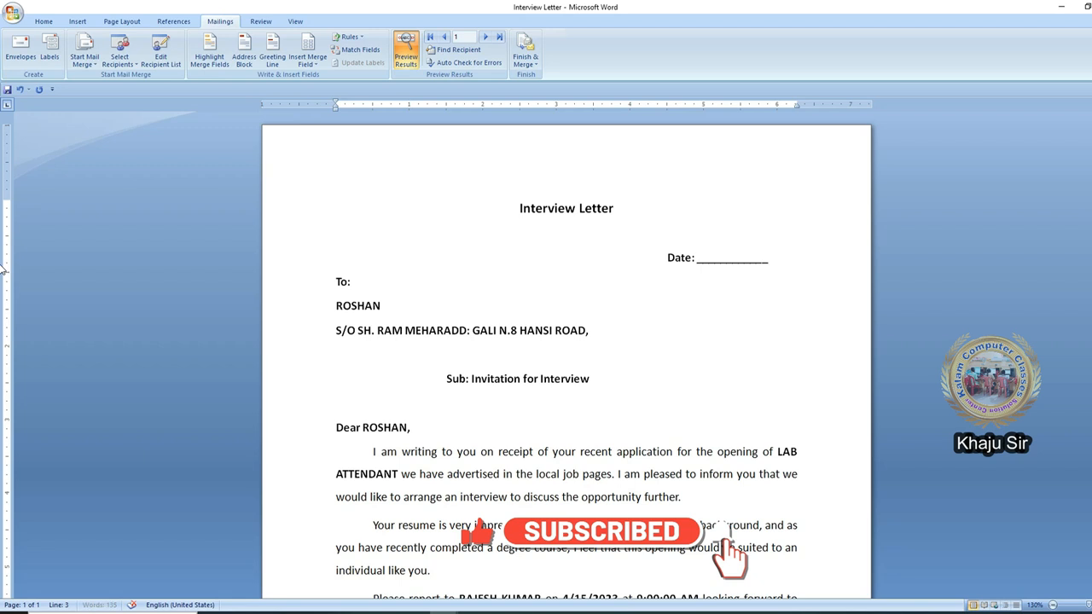
{"action": "key", "text": "BackSpace"}
{"action": "type", "text": "01-01-"}
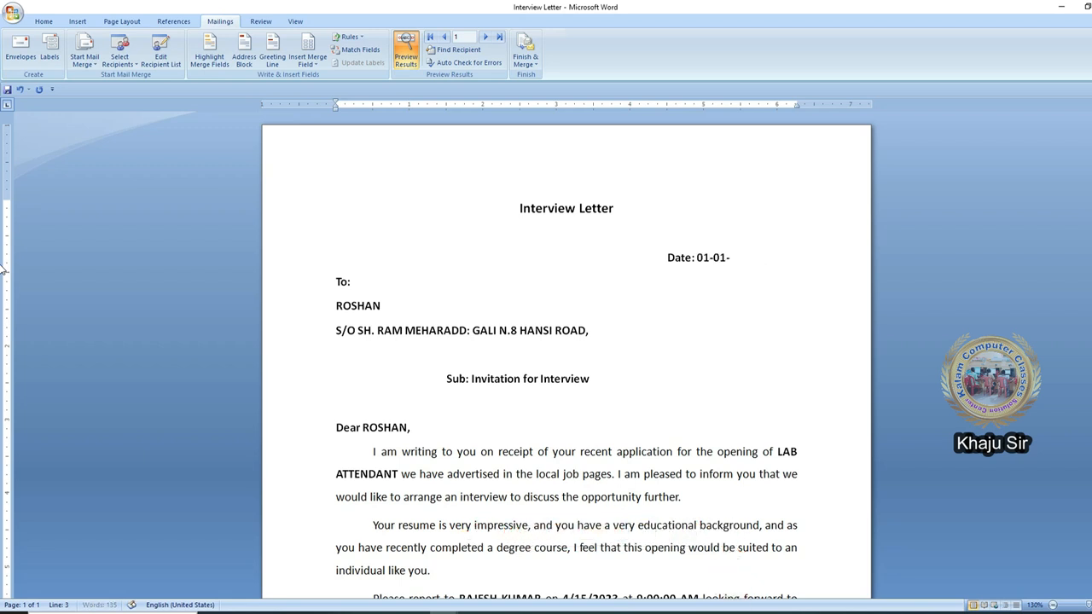
{"action": "type", "text": "2023"}
{"action": "left_click", "coordinate": [472, 347]}
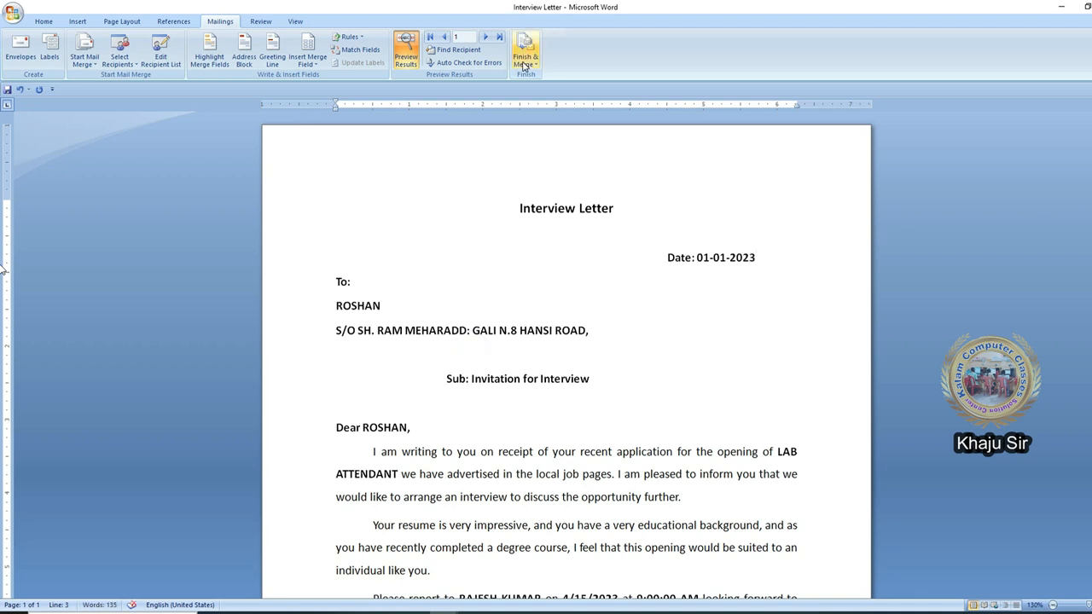
- Finish the merge by editing individual documents, merging all records into a new document
{"action": "left_click", "coordinate": [524, 57]}
{"action": "left_click", "coordinate": [567, 76]}
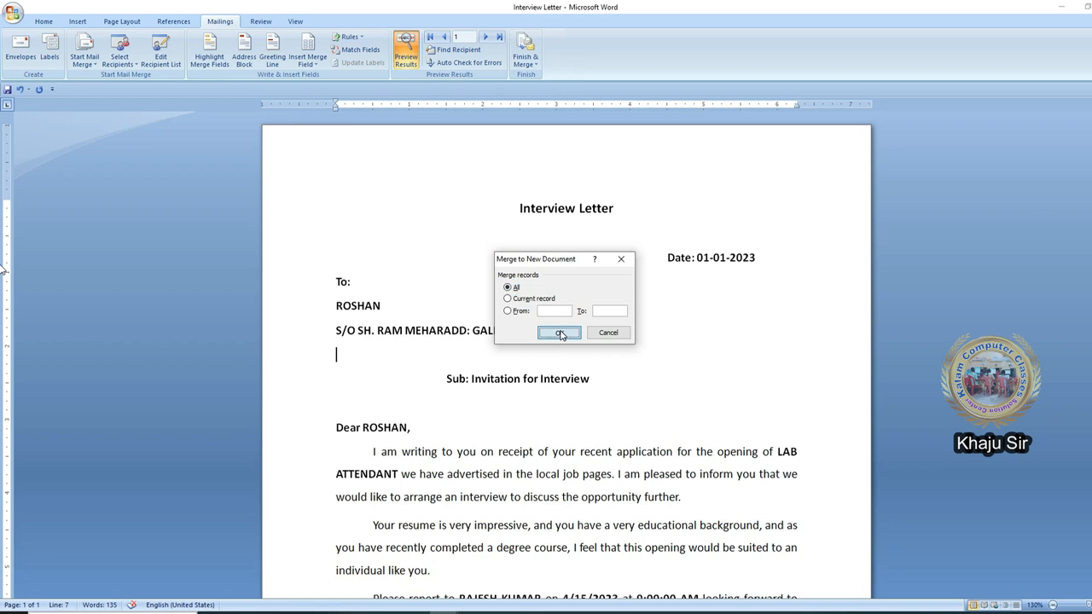
{"action": "left_click", "coordinate": [559, 331]}
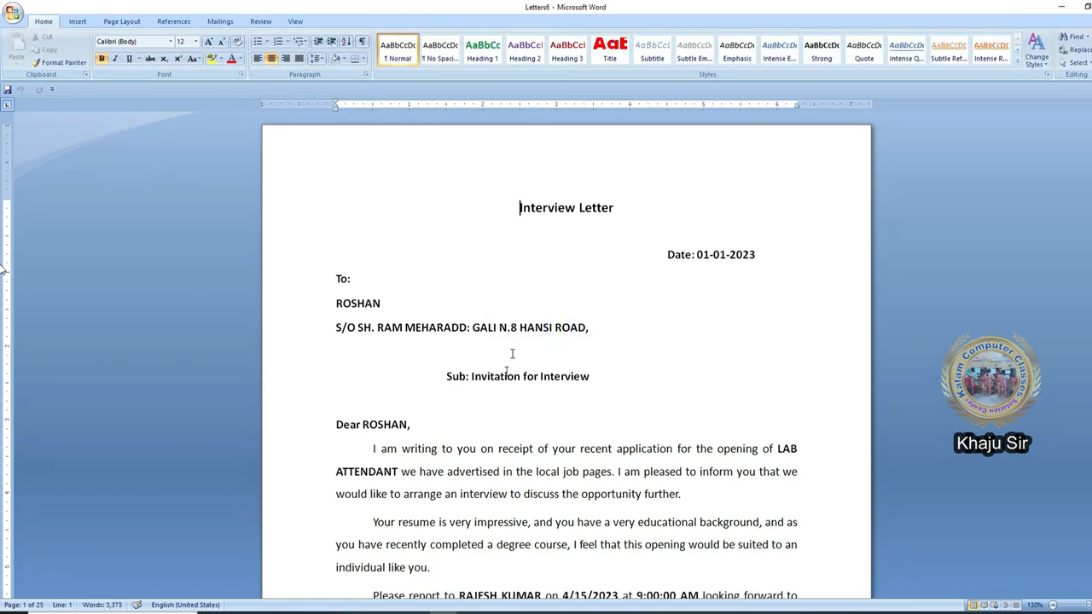
- Scroll through the merged letters to check each recipient's filled-in details
{"action": "scroll", "coordinate": [408, 419], "scroll_direction": "down", "scroll_amount": 3}
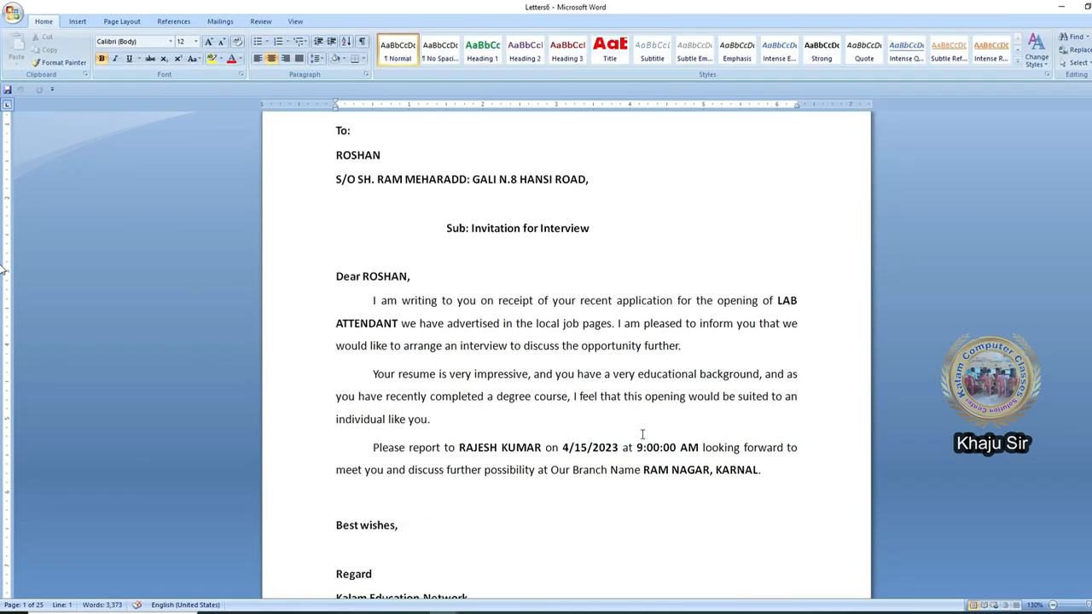
{"action": "scroll", "coordinate": [598, 408], "scroll_direction": "down", "scroll_amount": 4}
{"action": "scroll", "coordinate": [589, 407], "scroll_direction": "up", "scroll_amount": 4}
{"action": "left_click", "coordinate": [397, 264]}
{"action": "left_click", "coordinate": [389, 320]}
{"action": "scroll", "coordinate": [633, 452], "scroll_direction": "down", "scroll_amount": 8}
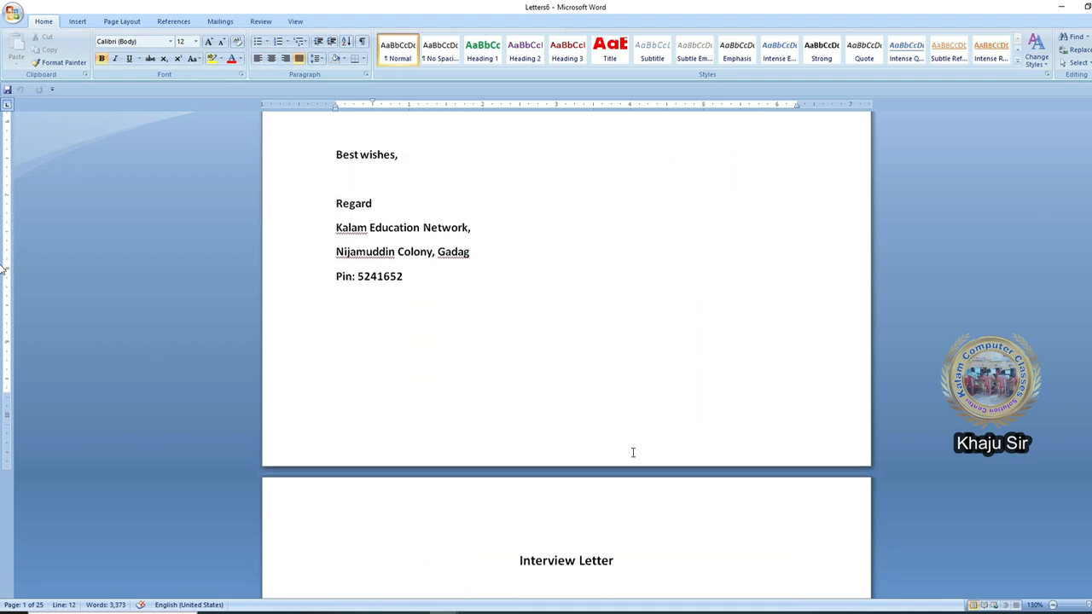
{"action": "scroll", "coordinate": [633, 452], "scroll_direction": "down", "scroll_amount": 6}
{"action": "left_click", "coordinate": [373, 345]}
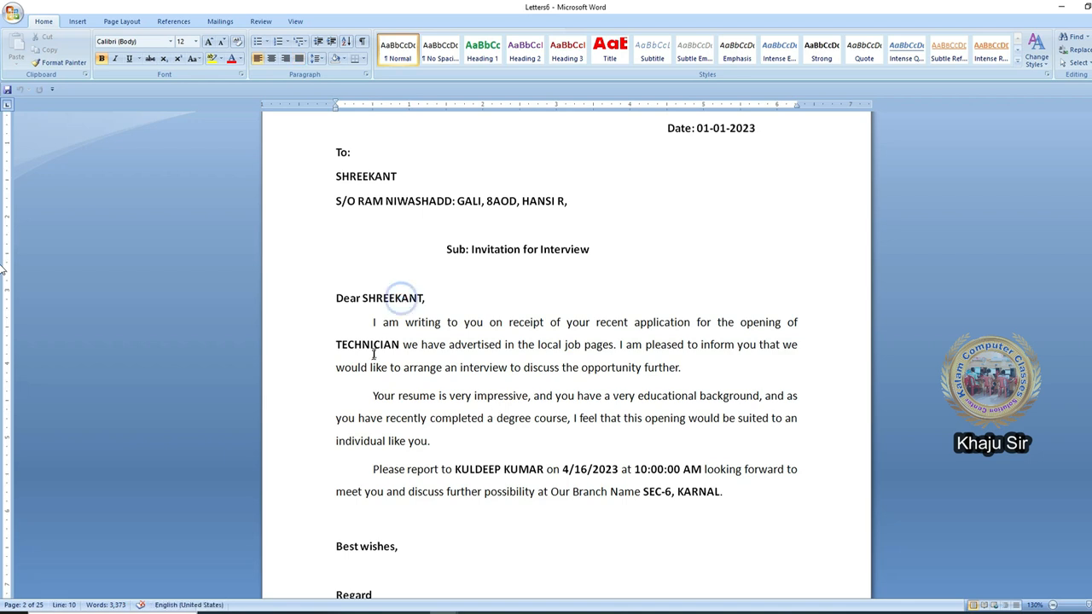
{"action": "scroll", "coordinate": [652, 479], "scroll_direction": "down", "scroll_amount": 2}
{"action": "left_click", "coordinate": [652, 479]}
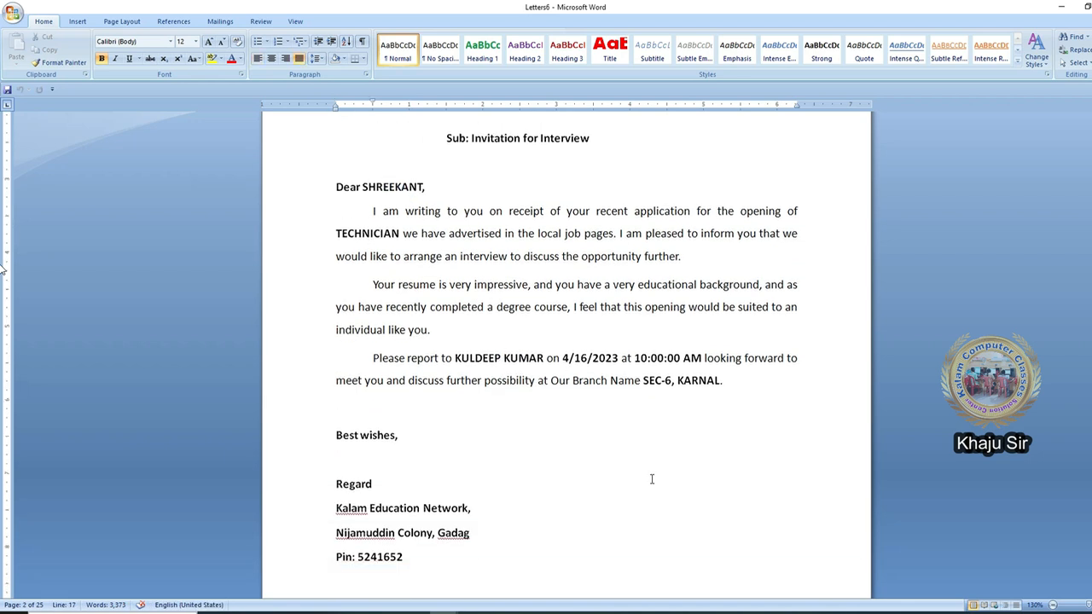
{"action": "scroll", "coordinate": [560, 483], "scroll_direction": "down", "scroll_amount": 20}
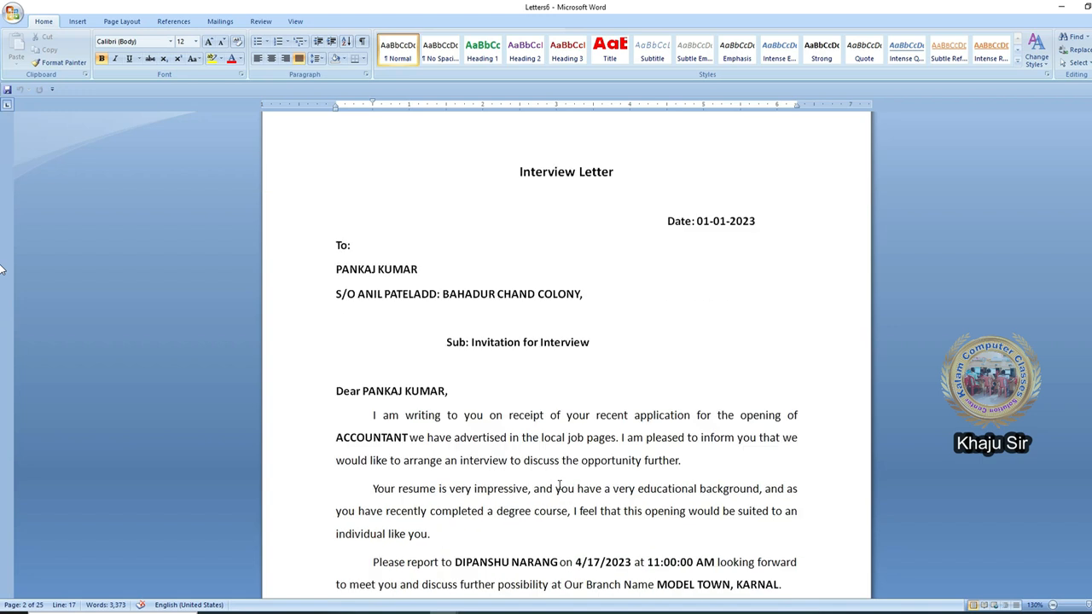
{"action": "scroll", "coordinate": [560, 483], "scroll_direction": "down", "scroll_amount": 20}
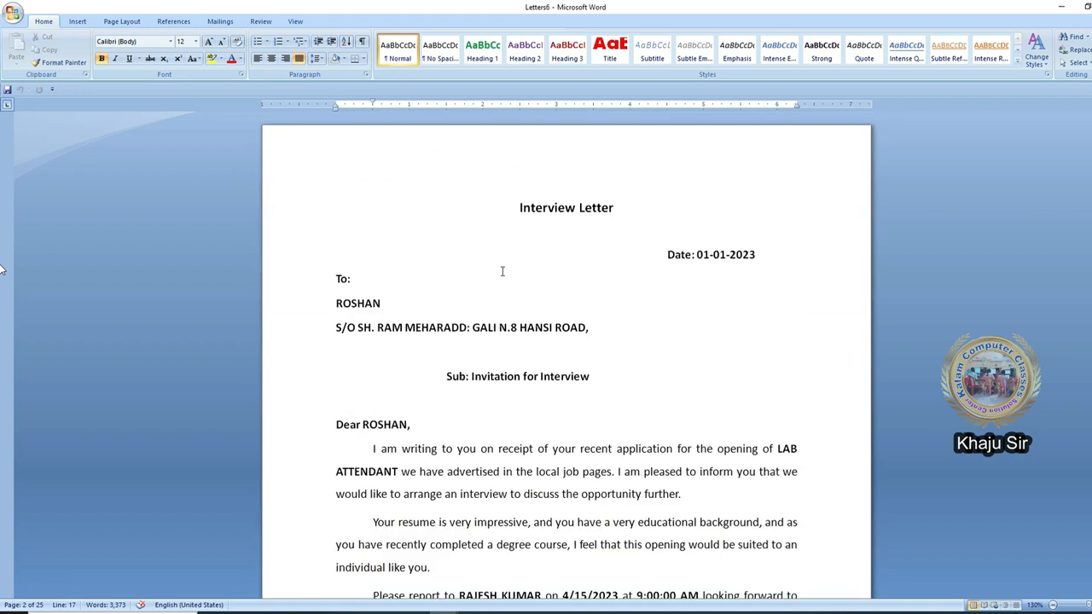
{"action": "left_click", "coordinate": [485, 253]}
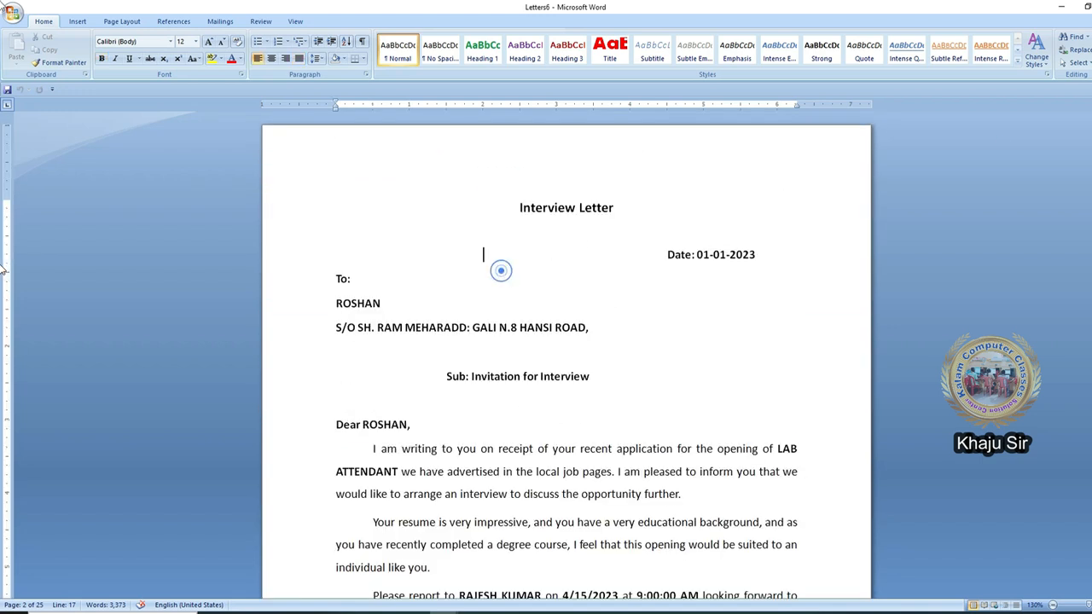
- Close the merged letters document without saving it
{"action": "key", "text": "alt+F4"}
{"action": "left_click", "coordinate": [565, 341]}
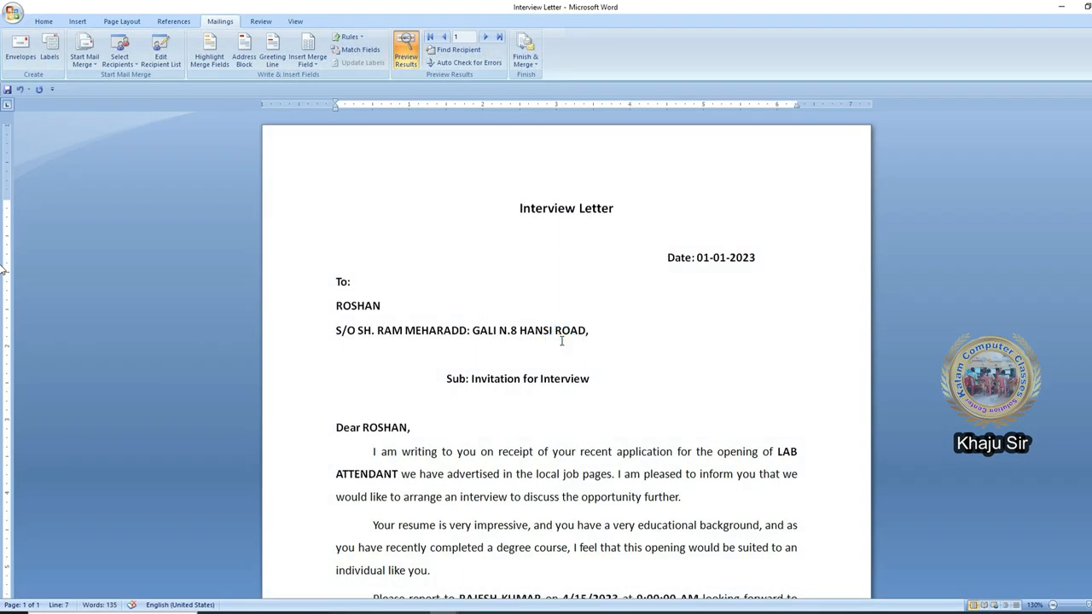
- Create a new blank document
{"action": "left_click", "coordinate": [12, 13]}
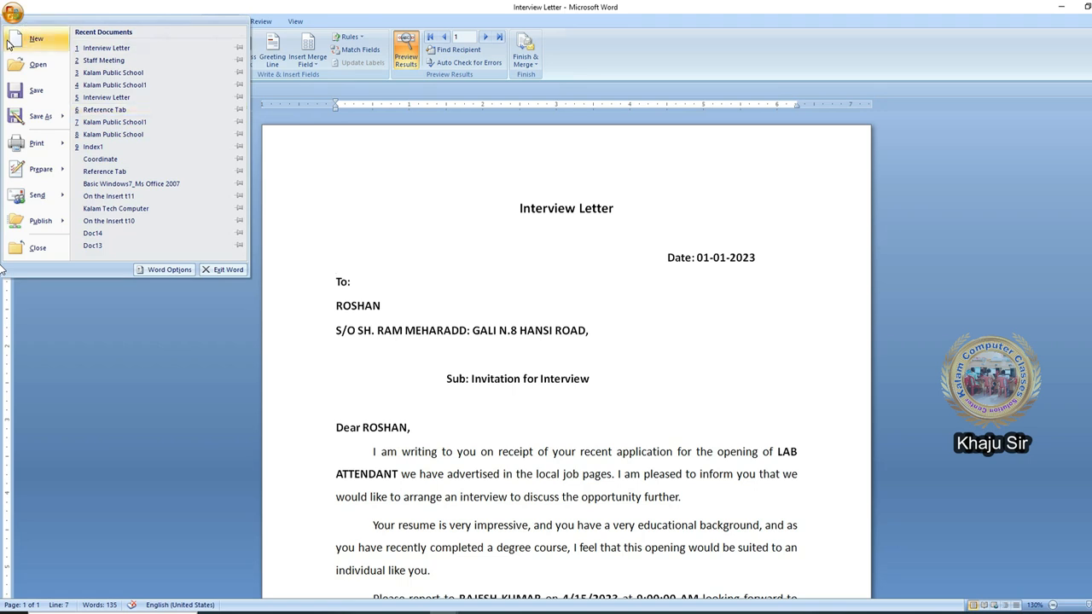
{"action": "left_click", "coordinate": [30, 36]}
{"action": "key", "text": "Return"}
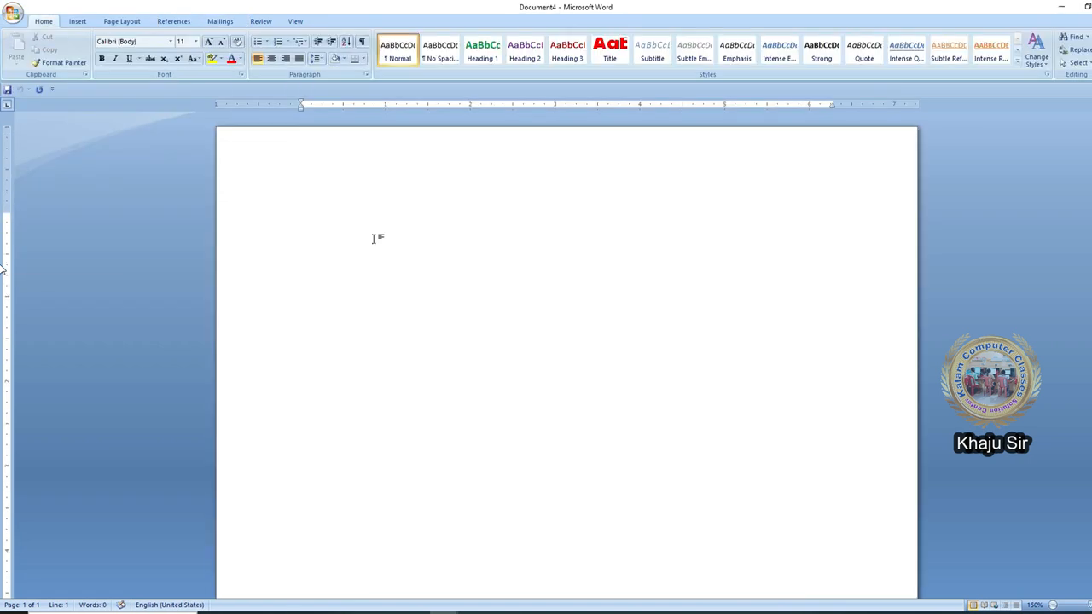